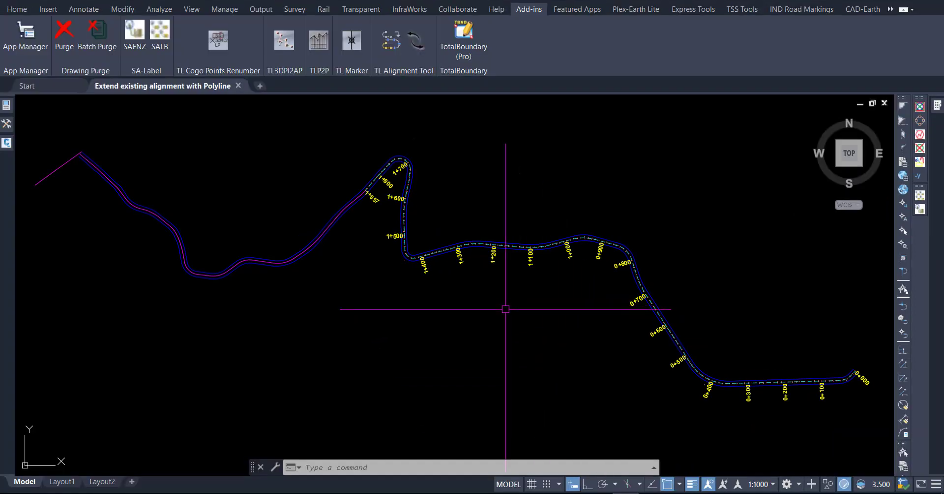
- Pan and zoom to bring the magenta polyline and the alignment's 1+857 end into view
middle_drag(506, 310, 508, 306)
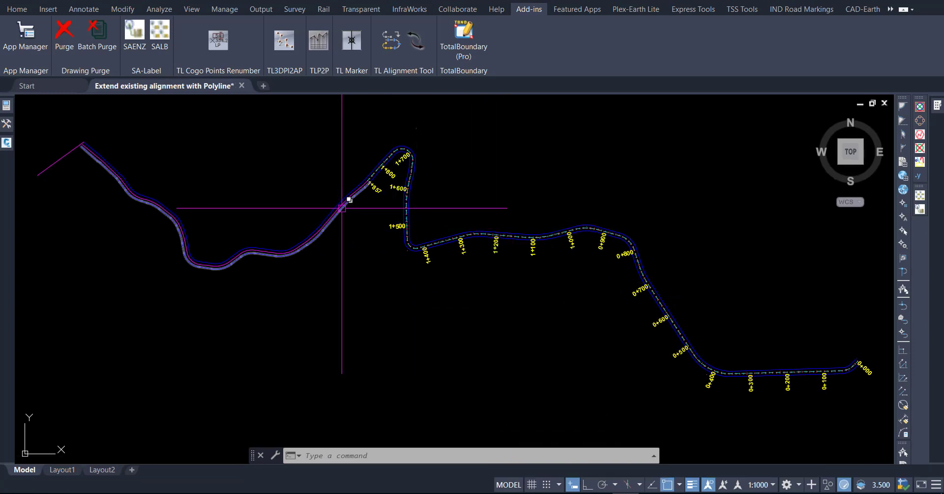
scroll(338, 198, up, 2)
scroll(352, 201, up, 2)
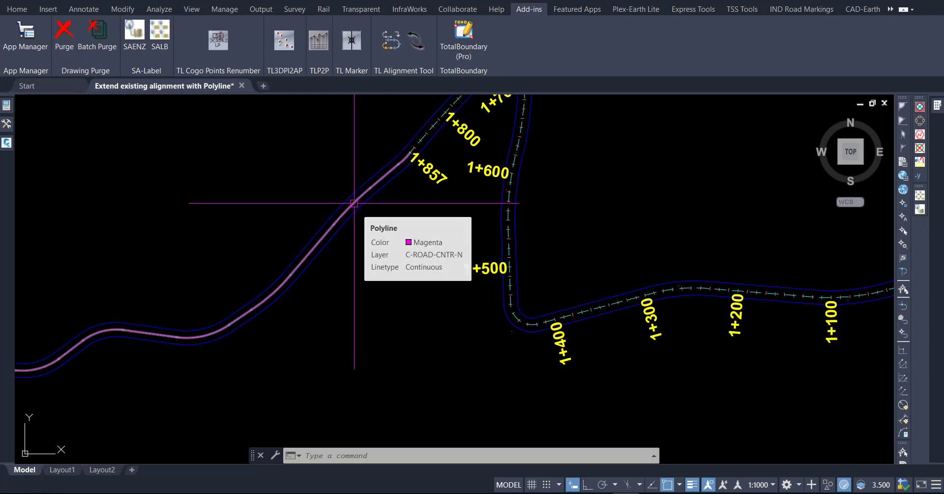
scroll(415, 260, down, 3)
scroll(235, 243, down, 1)
scroll(235, 243, up, 5)
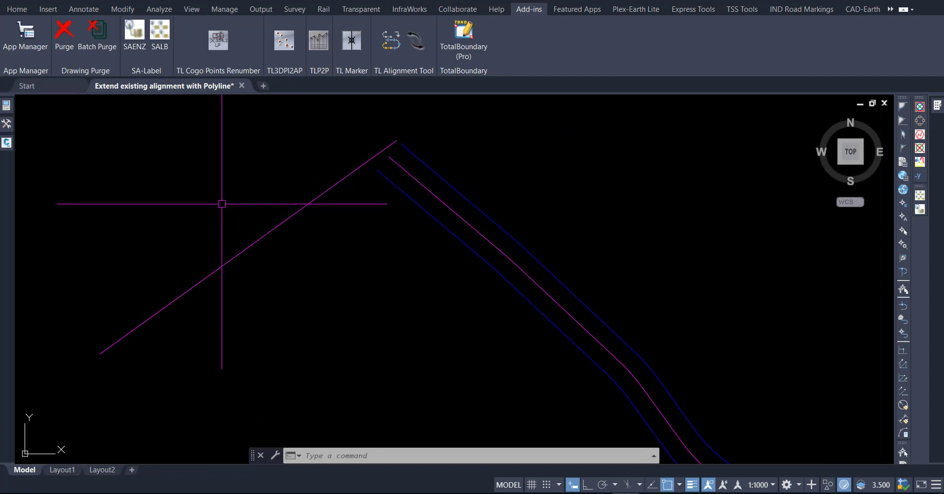
scroll(167, 199, down, 2)
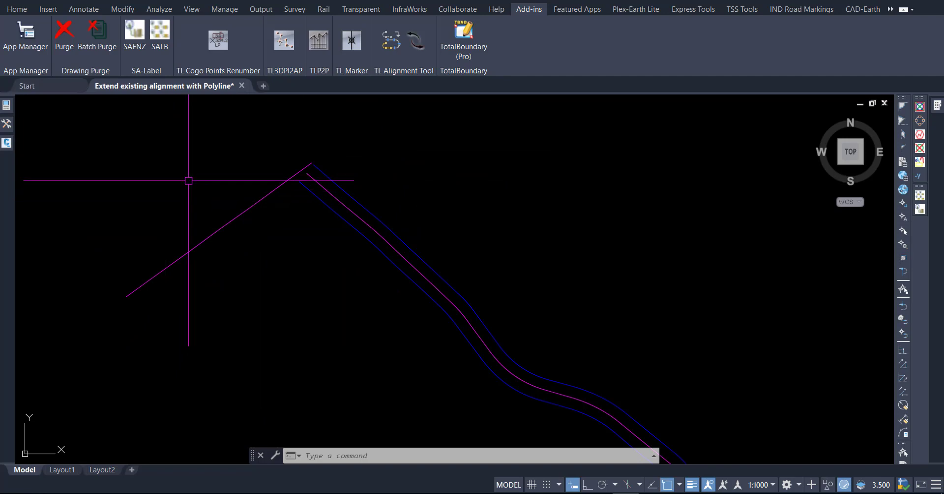
scroll(138, 169, down, 2)
scroll(263, 163, down, 1)
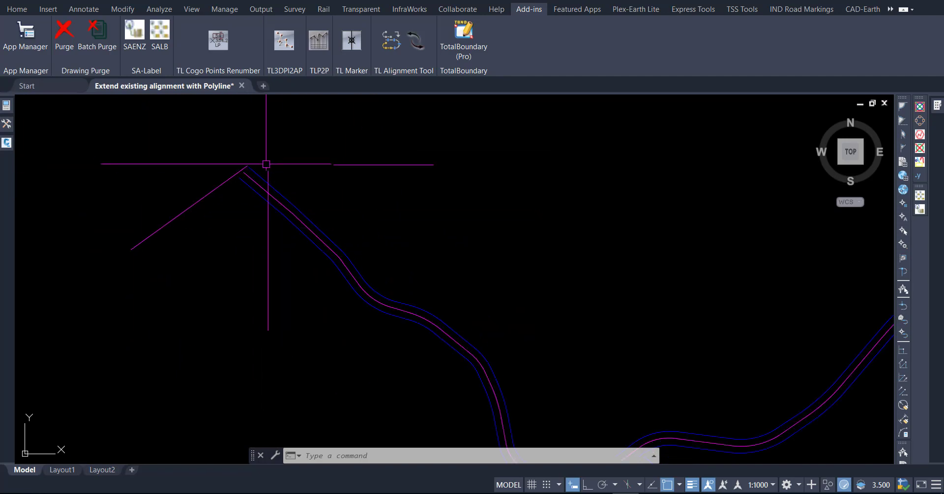
scroll(253, 154, down, 1)
middle_drag(709, 297, 503, 274)
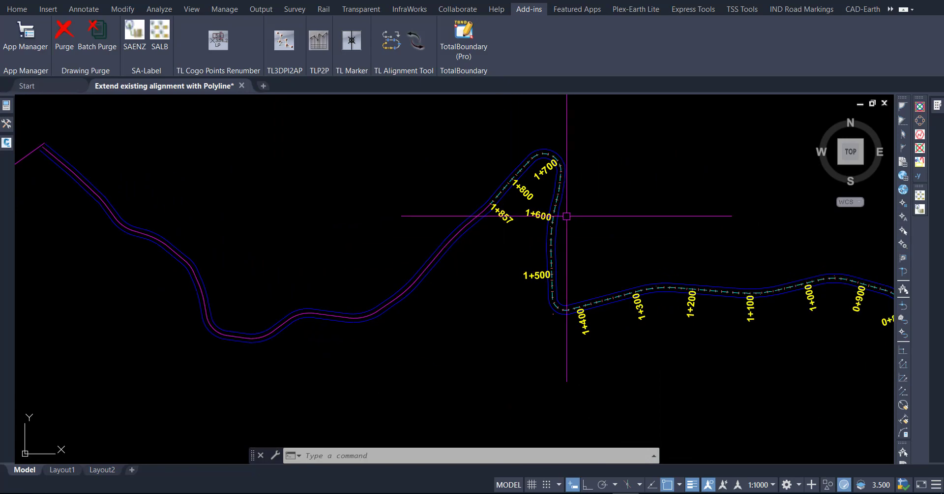
- Open the Geometry Editor for the existing road alignment and move the Layout Tools toolbar aside
click(17, 9)
scroll(566, 207, up, 2)
scroll(566, 208, up, 2)
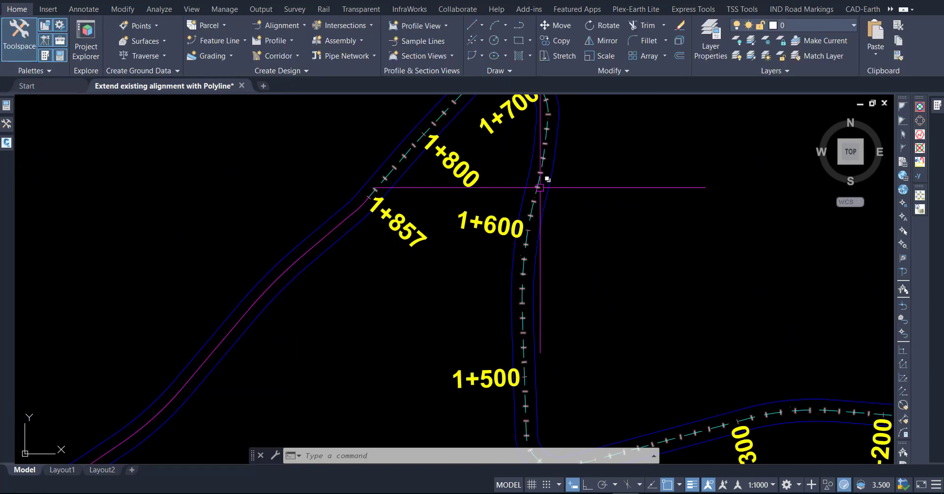
click(537, 186)
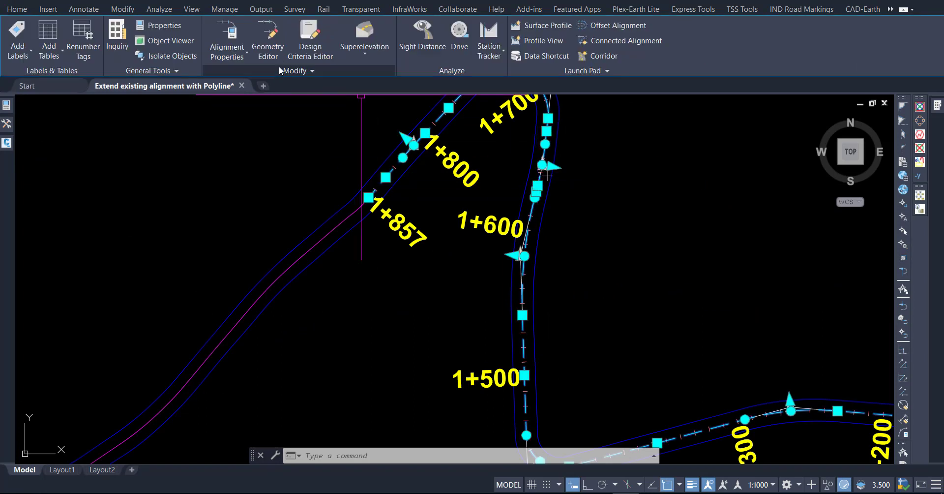
click(268, 35)
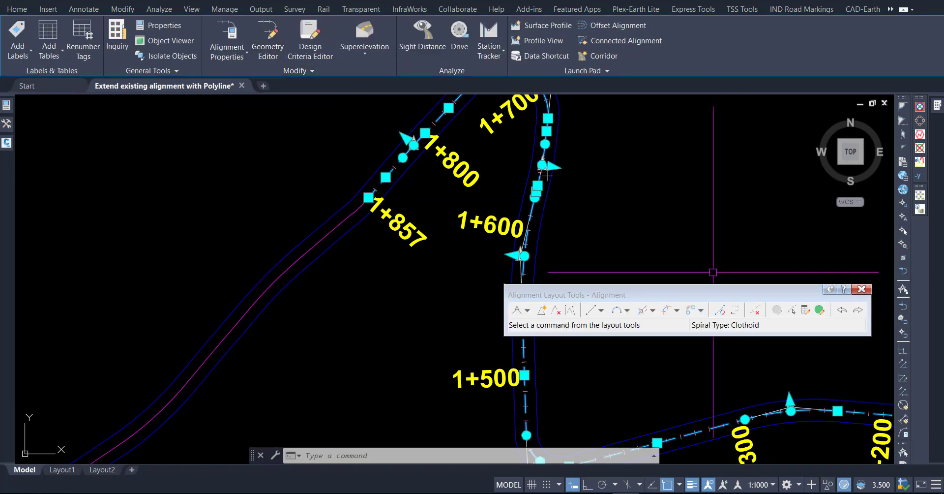
mouse_move(694, 289)
mouse_down()
mouse_move(730, 147)
mouse_move(207, 117)
mouse_move(209, 109)
mouse_up()
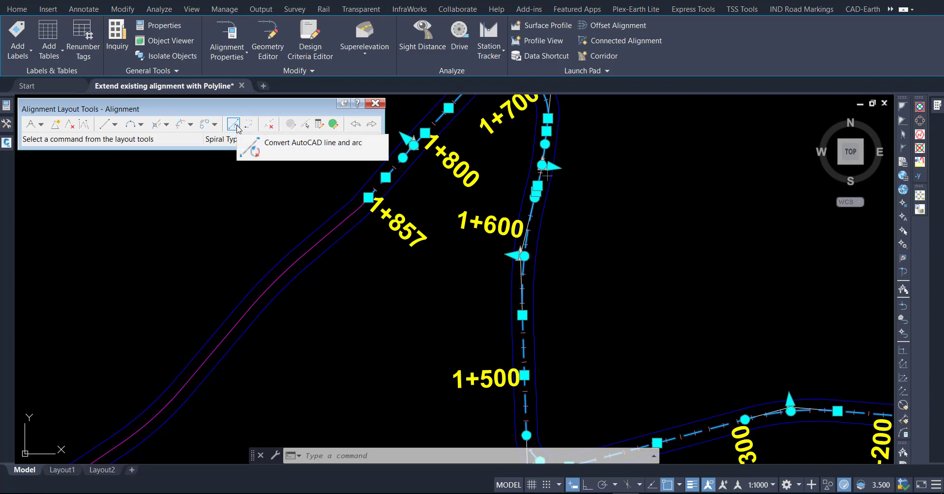
scroll(437, 285, down, 2)
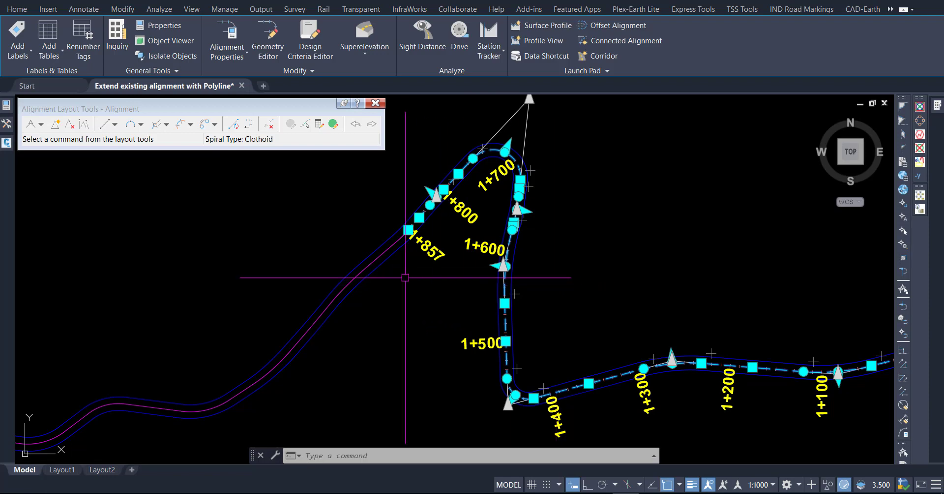
key(Escape)
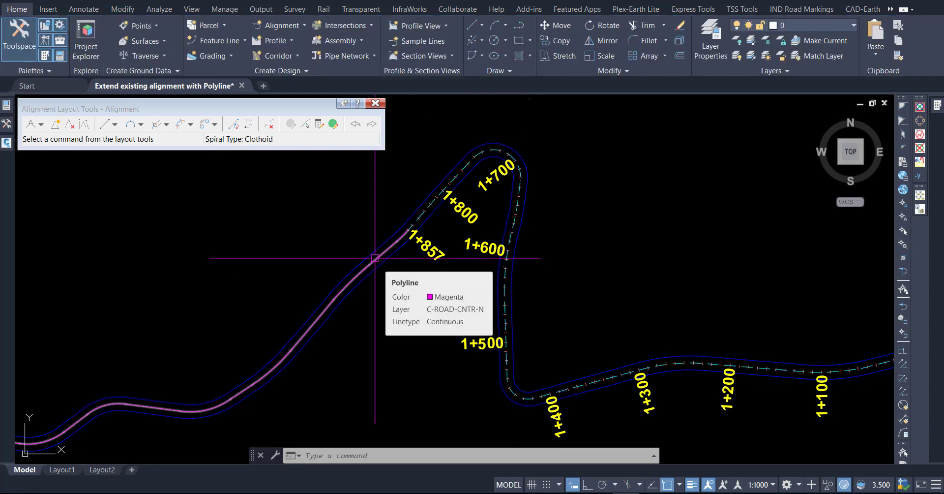
- Explode the magenta polyline and convert its lines and arcs into alignment geometry
click(374, 258)
text(X)
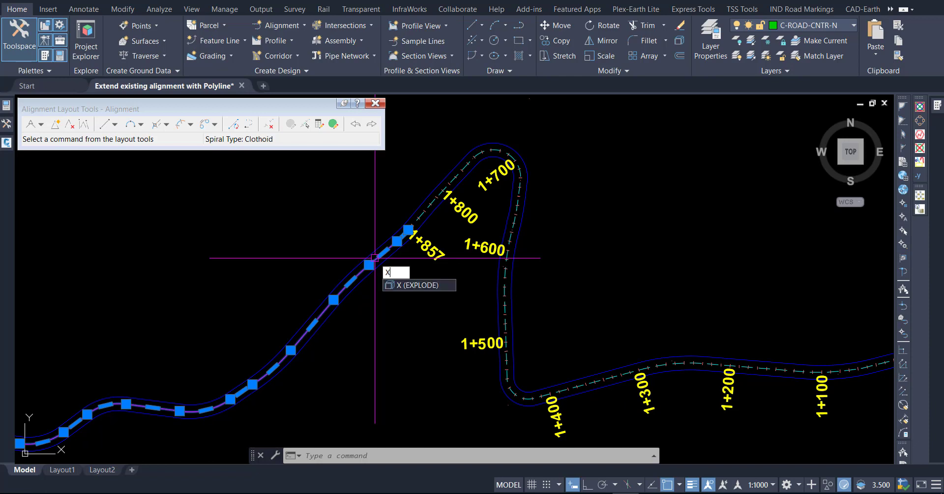
key(Escape)
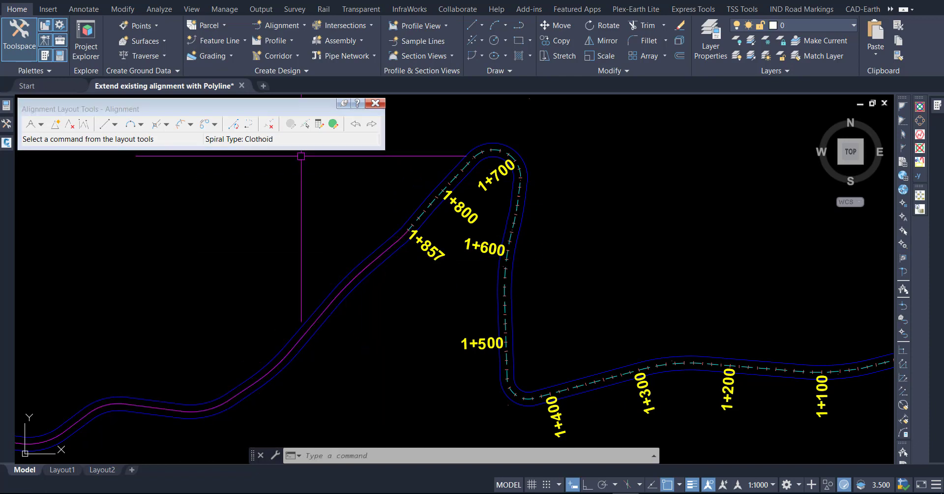
click(235, 127)
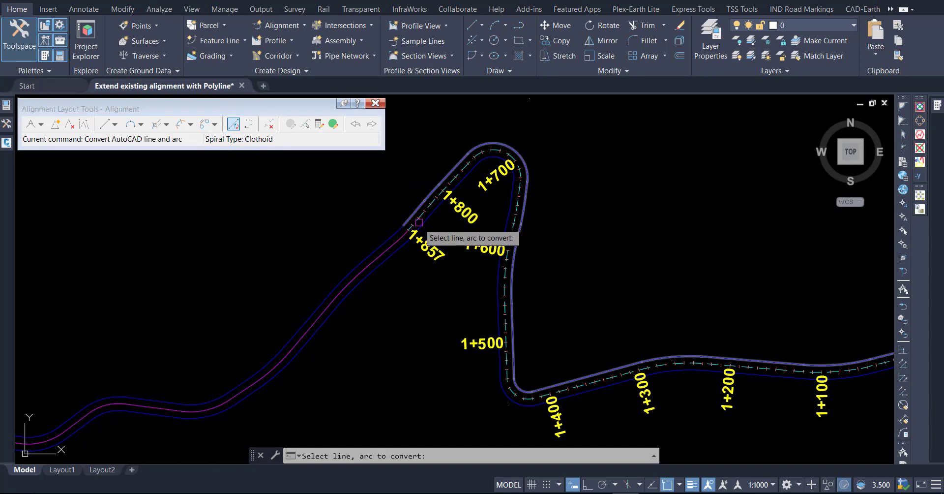
scroll(406, 216, up, 3)
scroll(406, 214, up, 1)
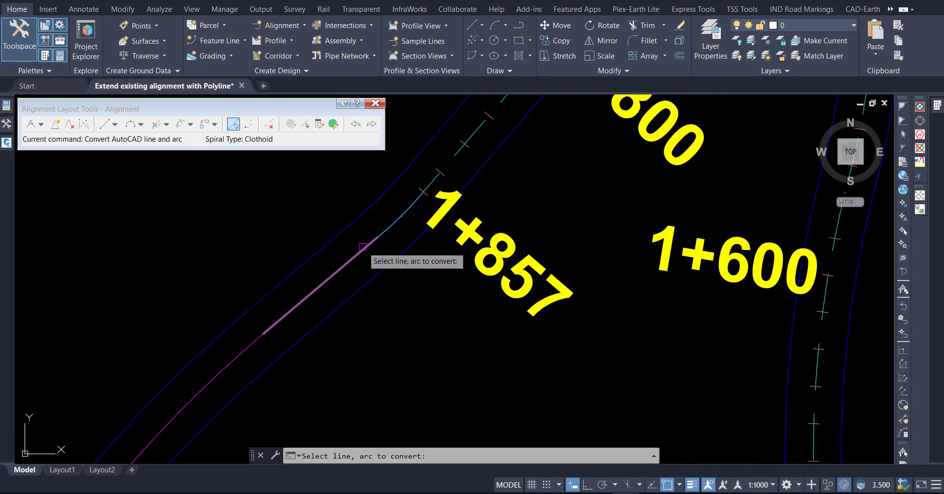
scroll(387, 219, down, 5)
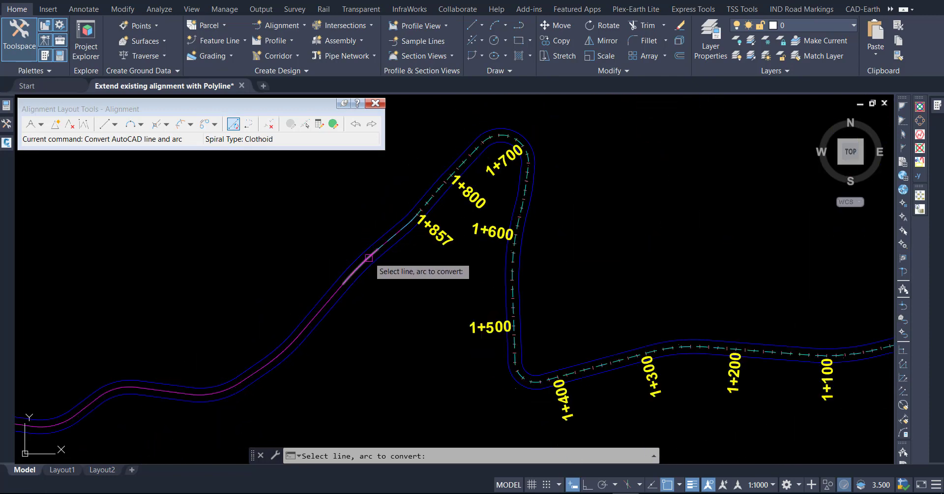
scroll(350, 280, up, 4)
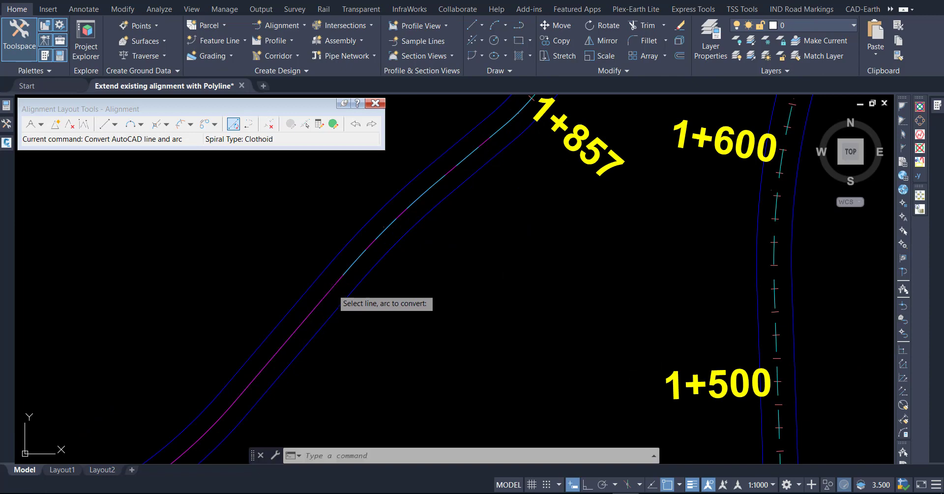
scroll(337, 295, down, 2)
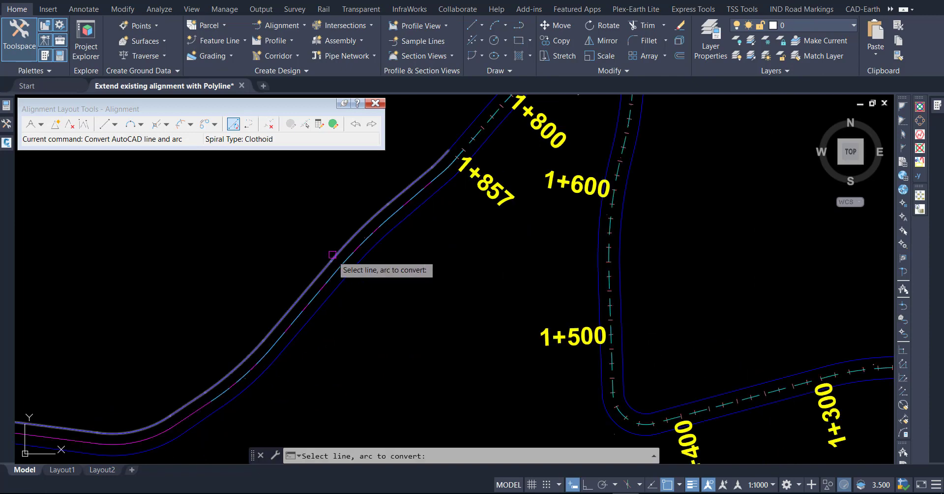
scroll(340, 274, down, 2)
key(Escape)
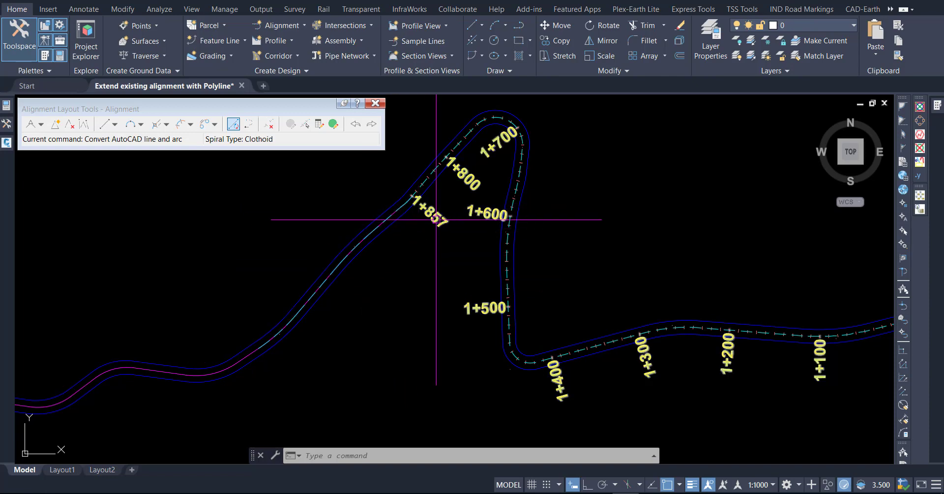
scroll(354, 217, up, 2)
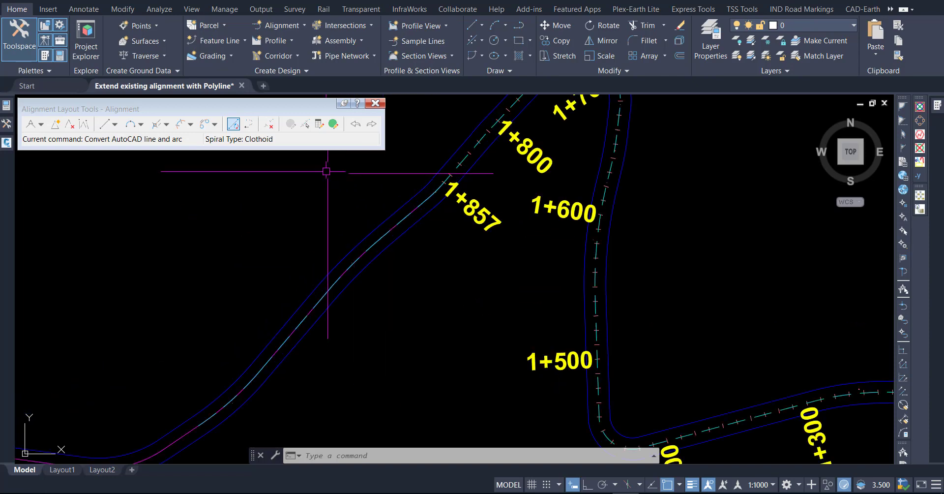
- Reverse the direction of the converted alignment piece, choosing the alignment among overlapping candidates
click(249, 124)
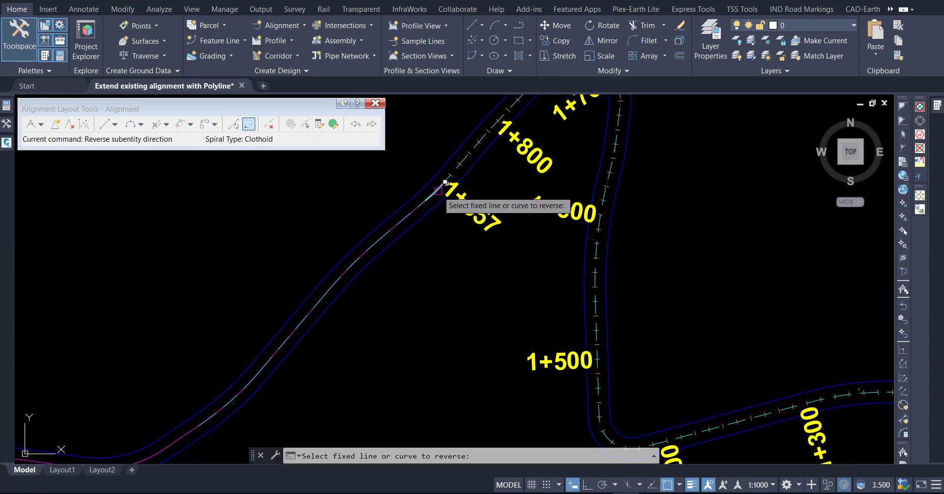
scroll(436, 189, up, 1)
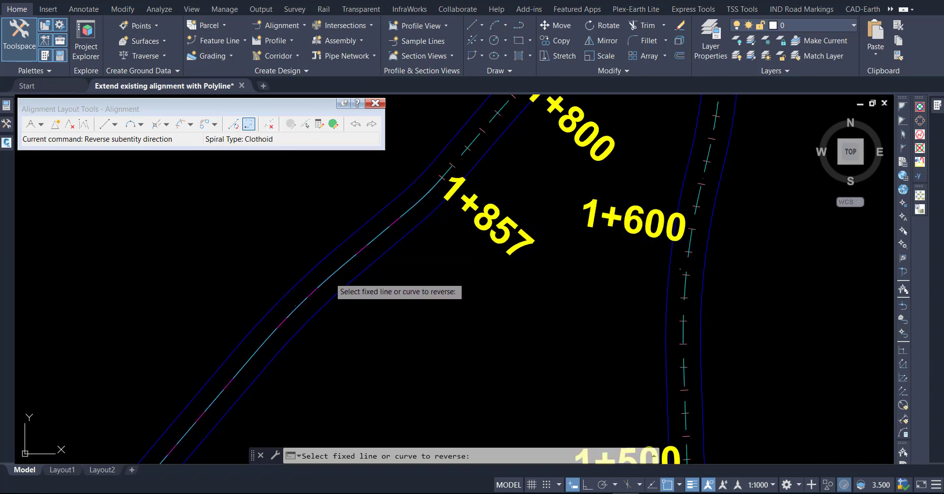
scroll(330, 278, down, 2)
scroll(339, 279, down, 2)
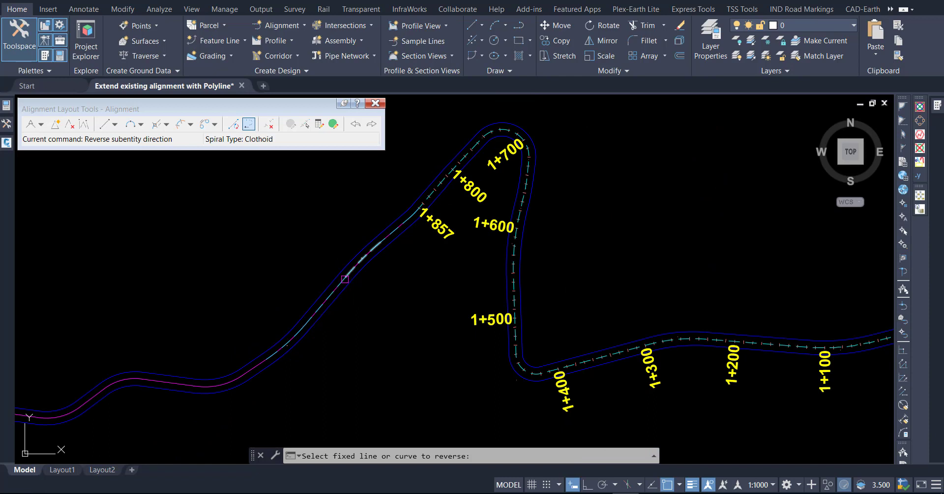
click(344, 278)
click(392, 325)
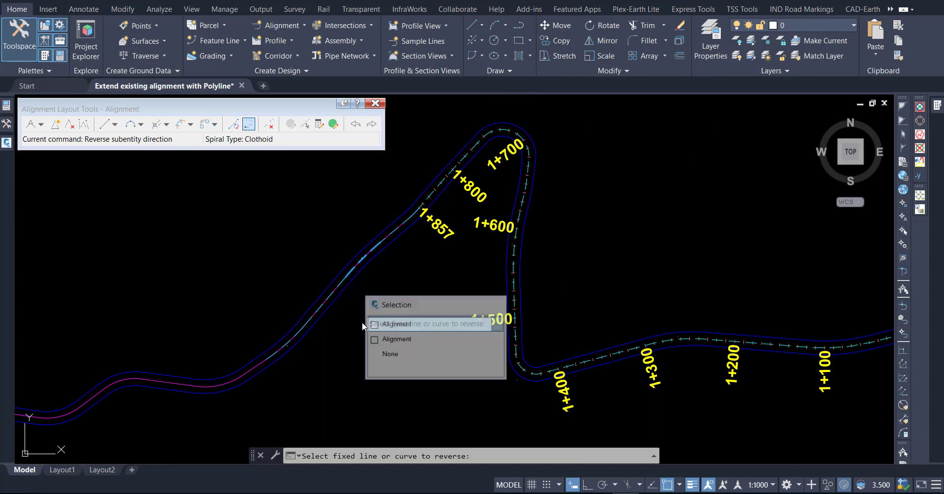
click(311, 320)
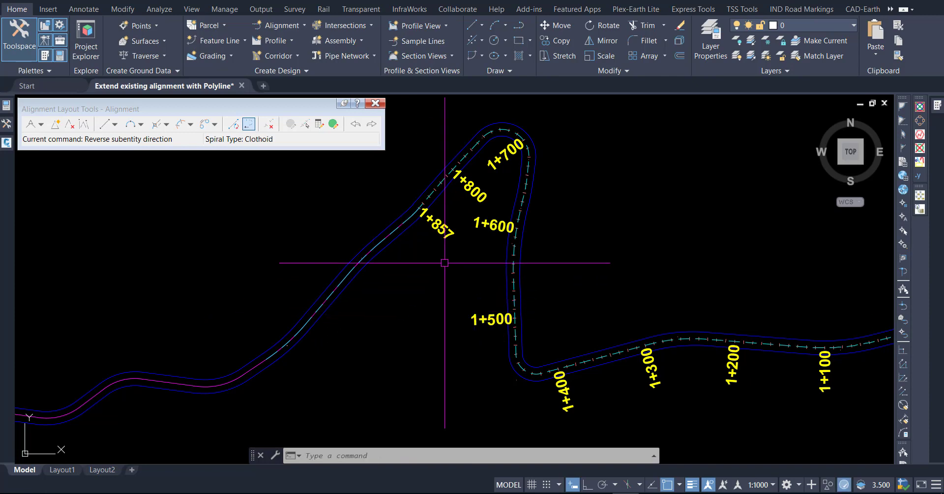
- Delete the old station label group and select the existing road alignment
click(445, 235)
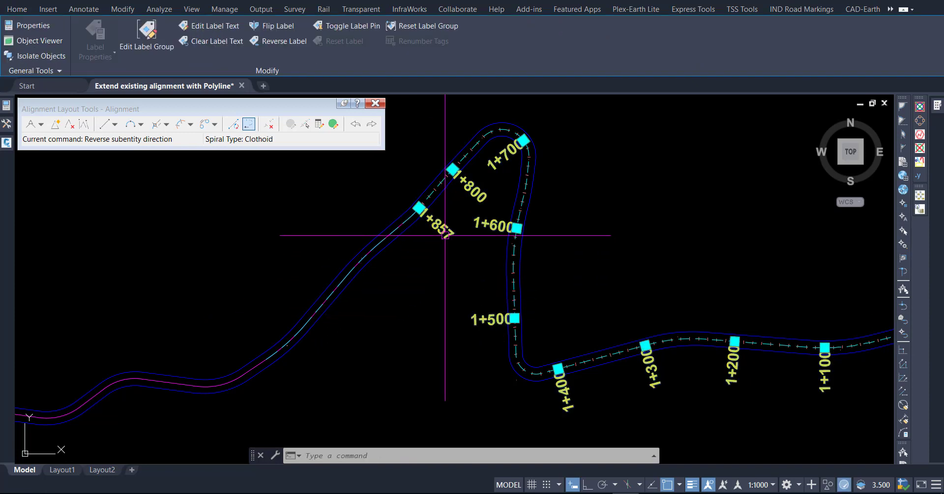
key(Delete)
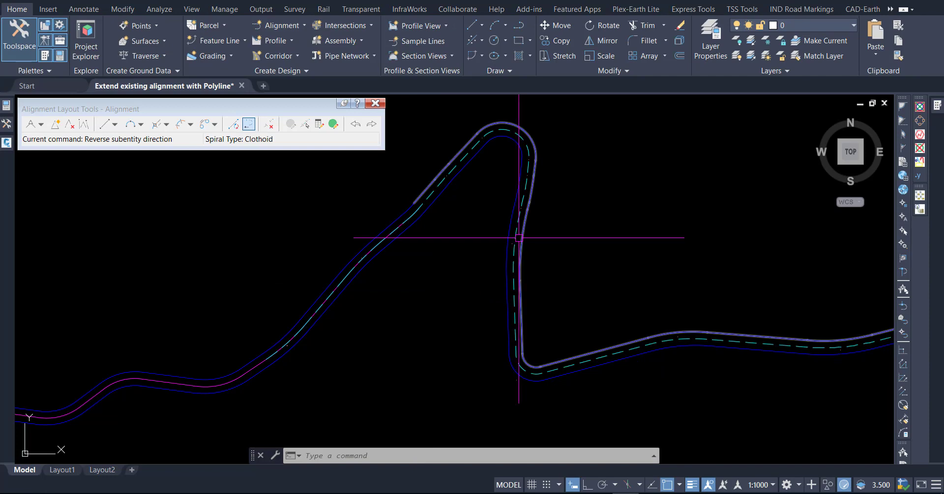
click(515, 231)
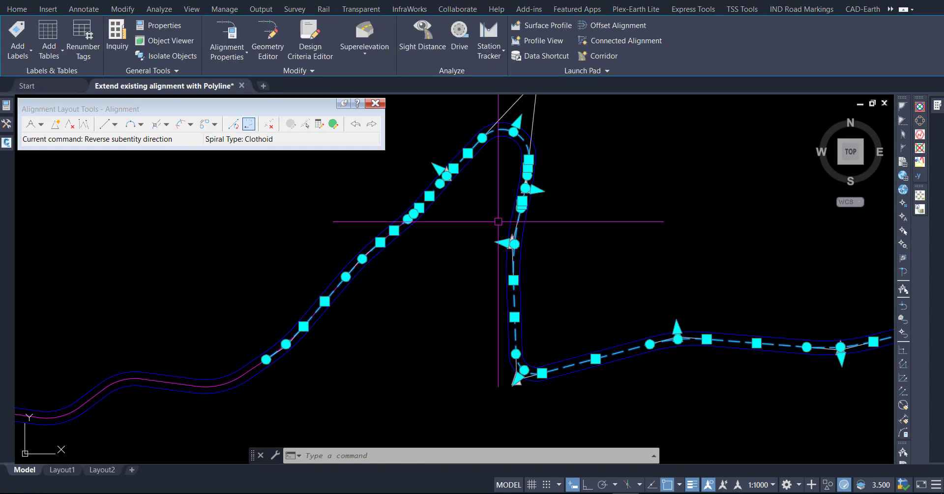
- Add Major Station labels every 20 m and Minor Station ticks every 10 m through Edit Alignment Labels
right_click(454, 238)
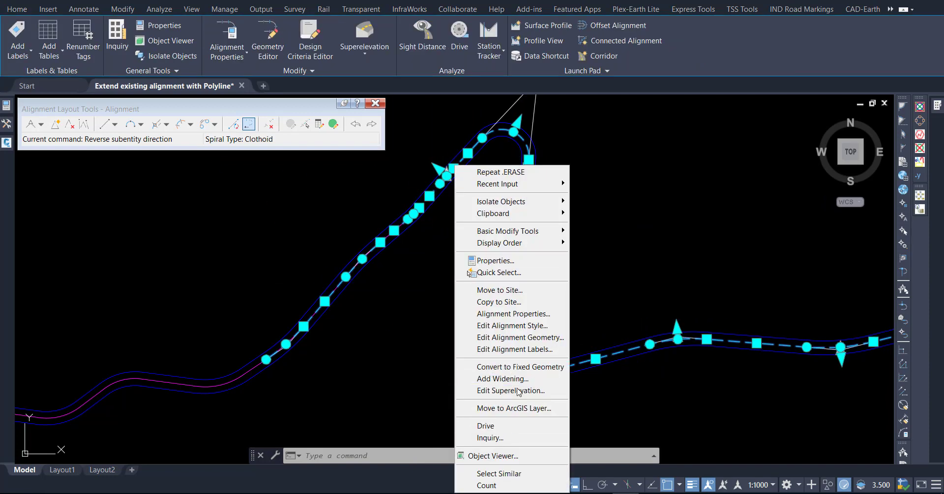
click(514, 349)
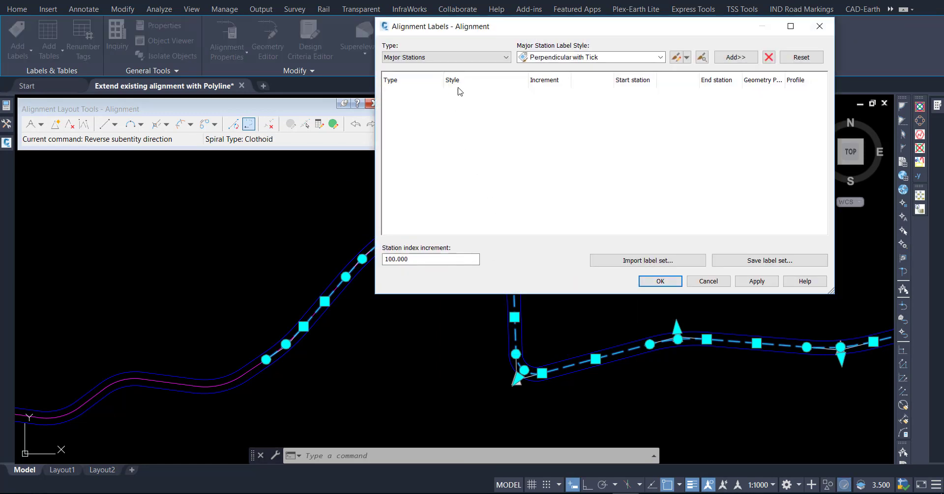
click(735, 57)
click(488, 58)
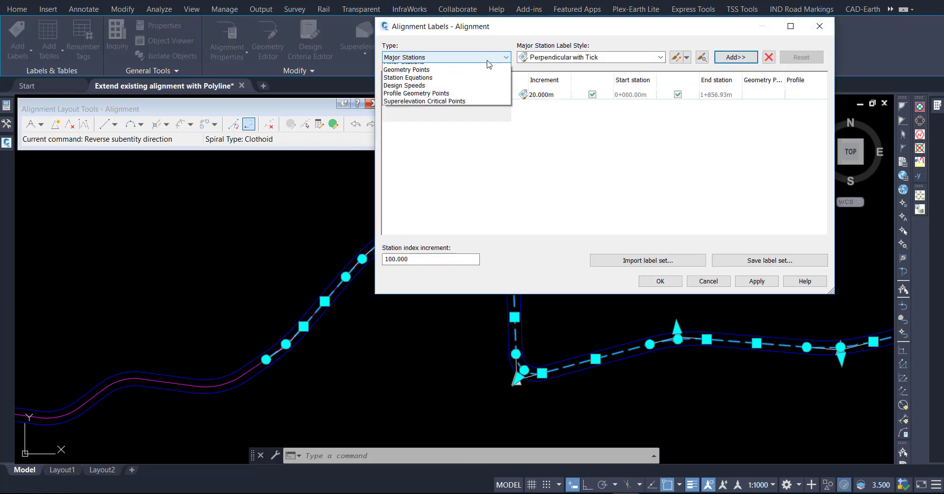
click(480, 78)
click(736, 57)
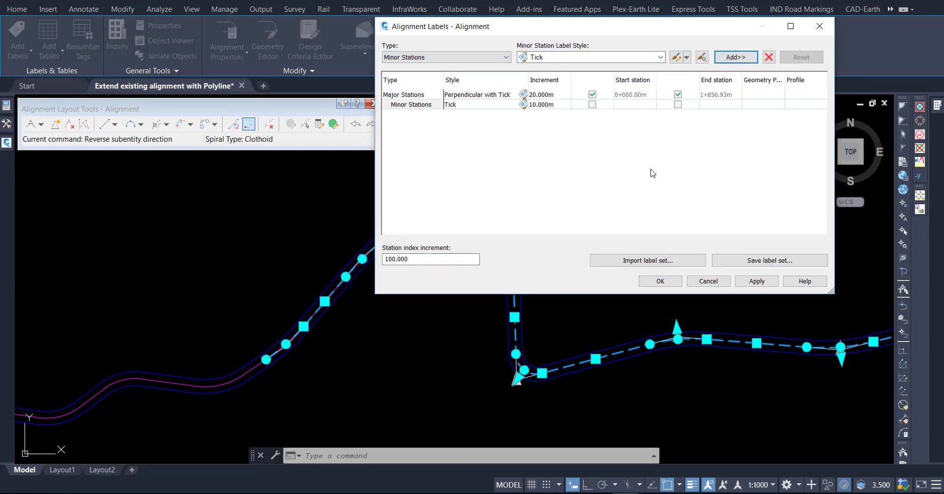
click(755, 286)
click(660, 281)
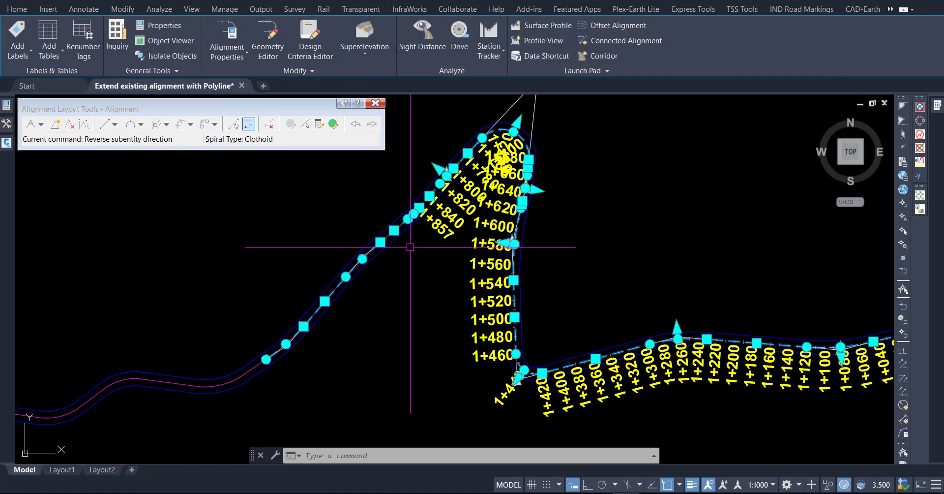
scroll(378, 218, up, 2)
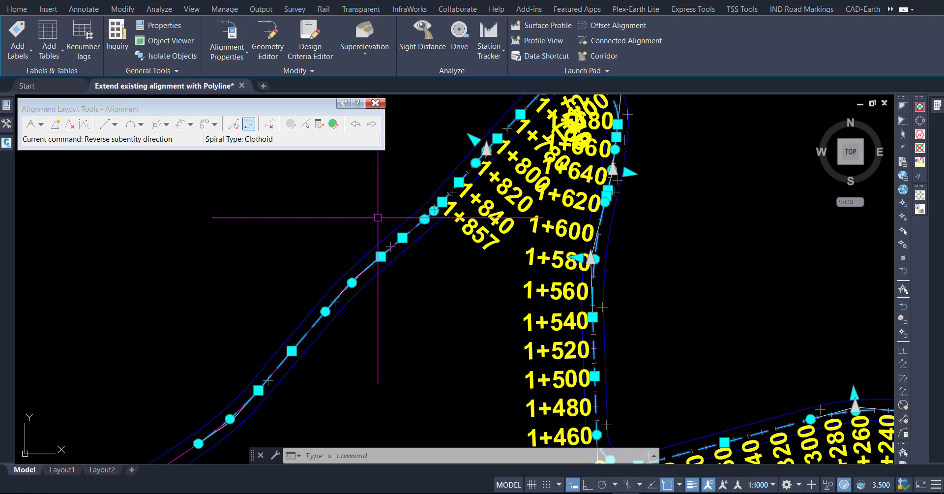
key(Escape)
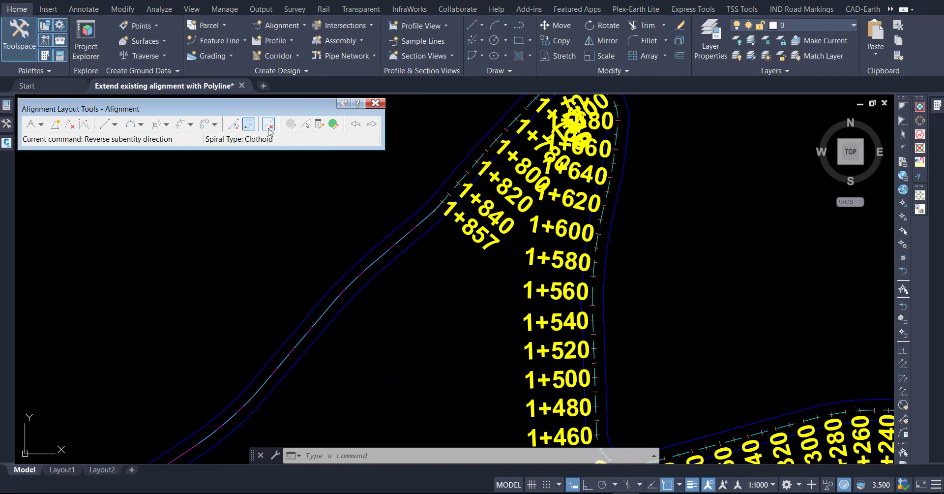
- Reverse the end segment near 1+857, picking the alignment rather than the polyline
click(248, 125)
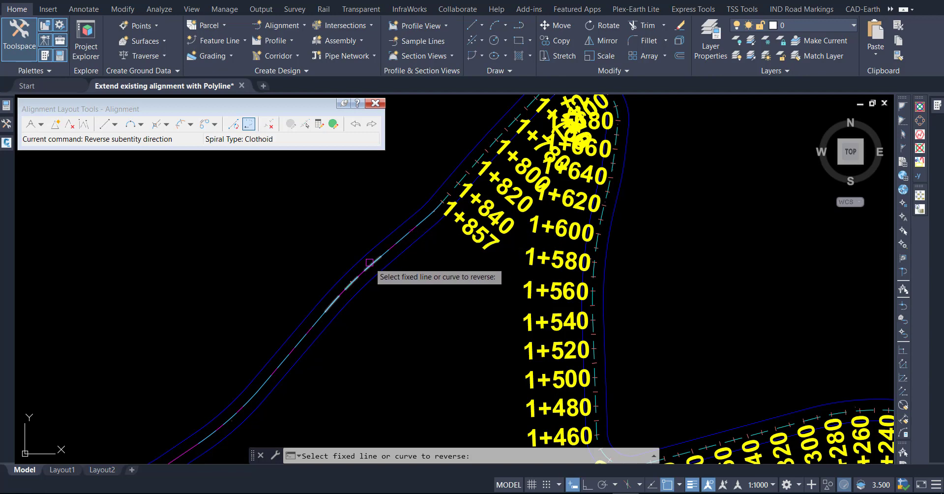
scroll(385, 246, down, 2)
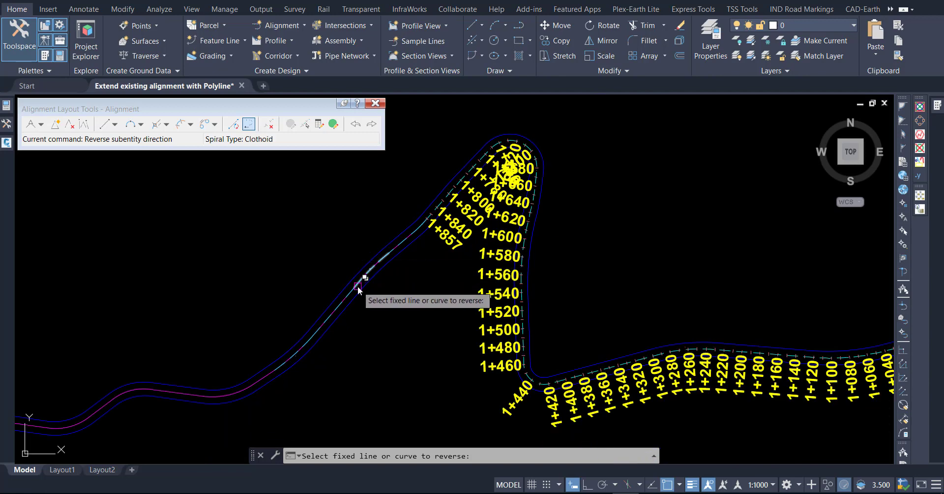
click(364, 269)
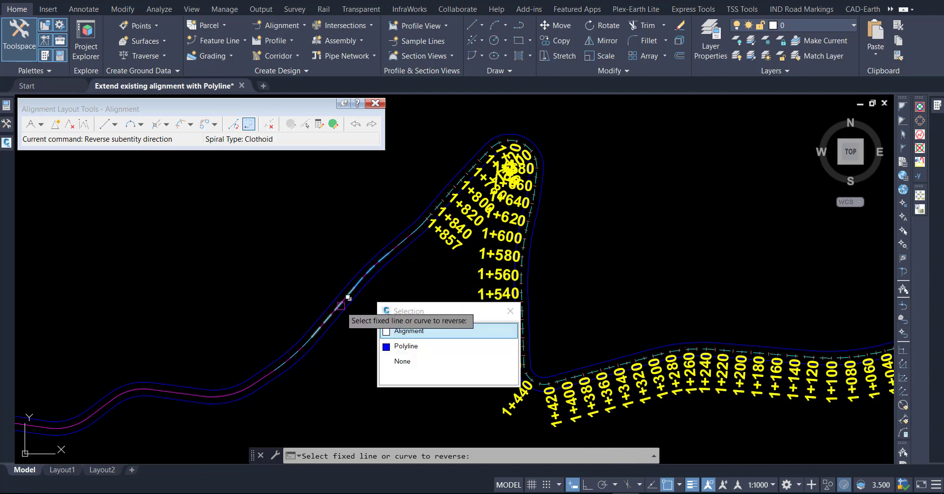
click(388, 330)
scroll(467, 226, up, 1)
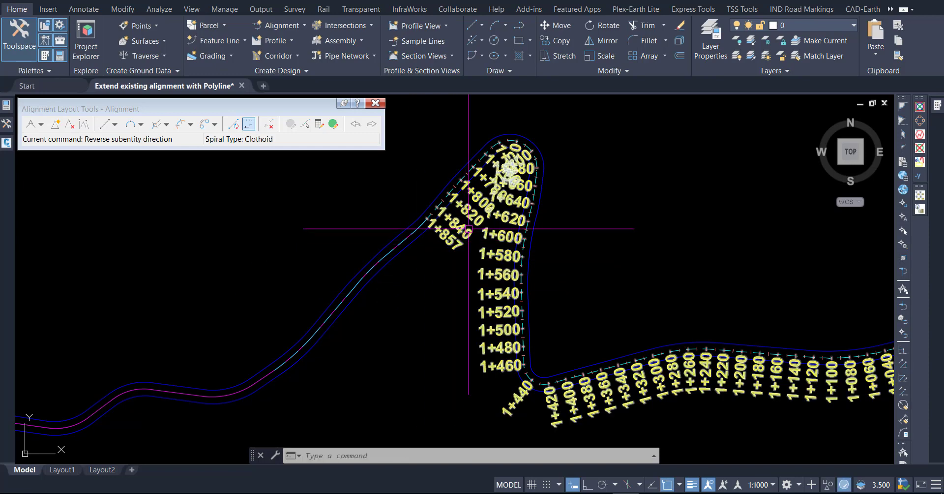
scroll(457, 236, down, 2)
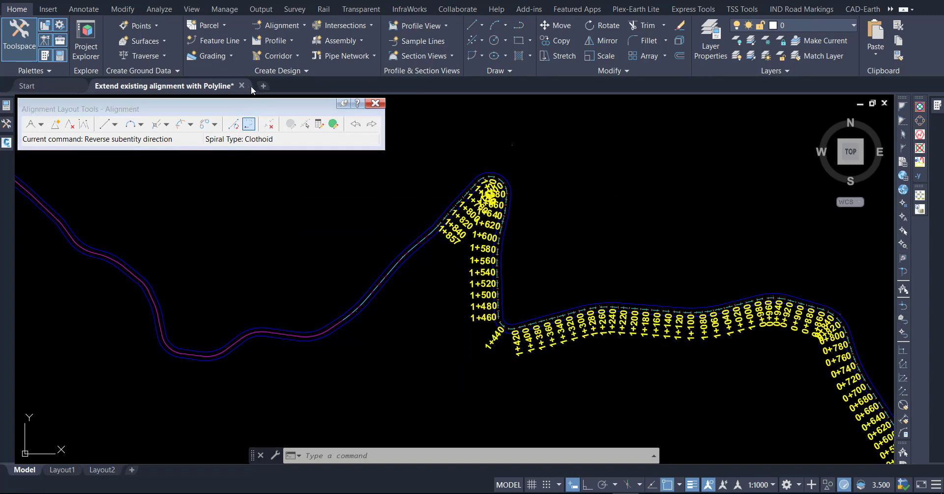
- Close the drawing without saving the edits, then bring up the Add-ins tools
click(242, 86)
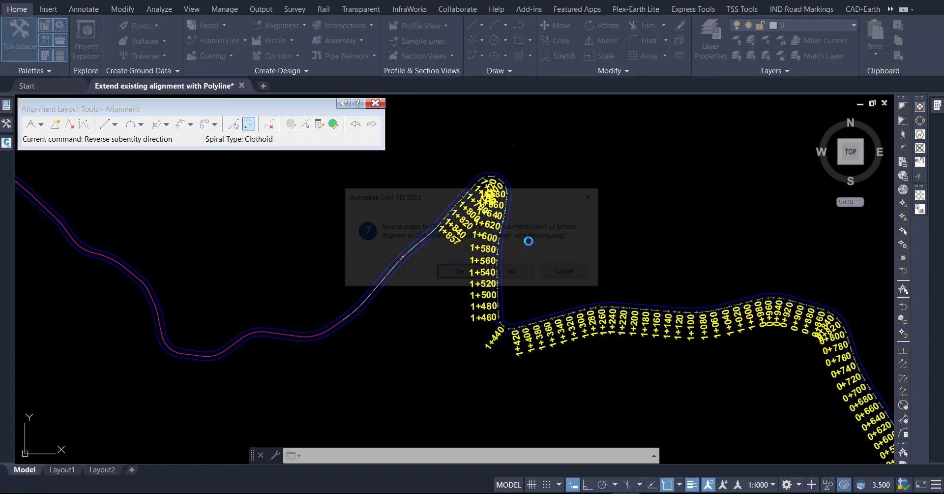
click(513, 274)
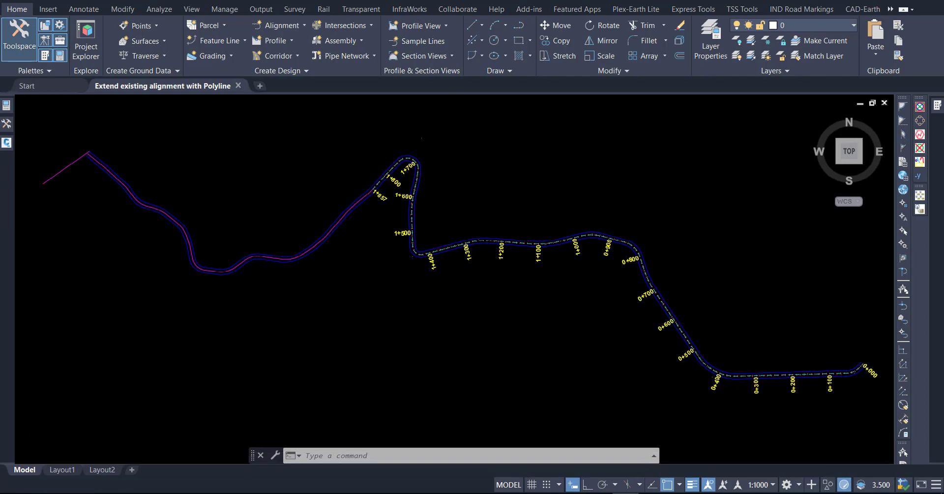
click(529, 9)
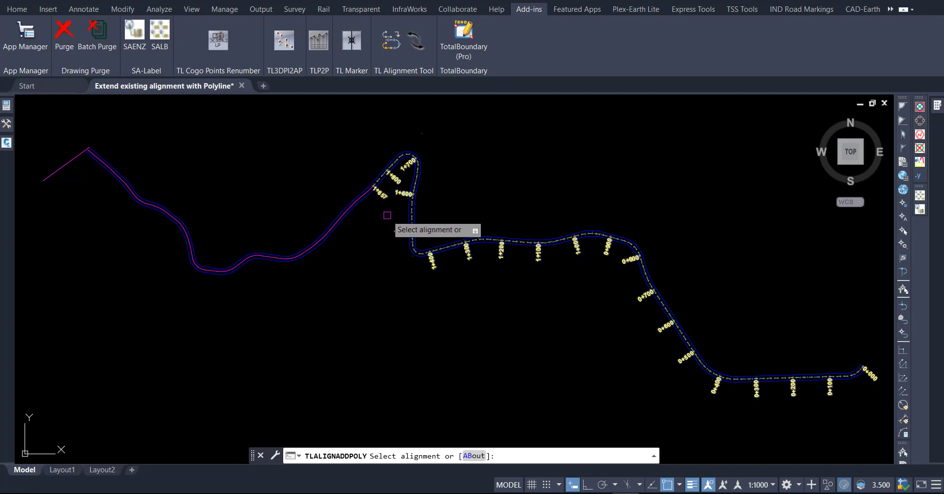
scroll(412, 217, up, 3)
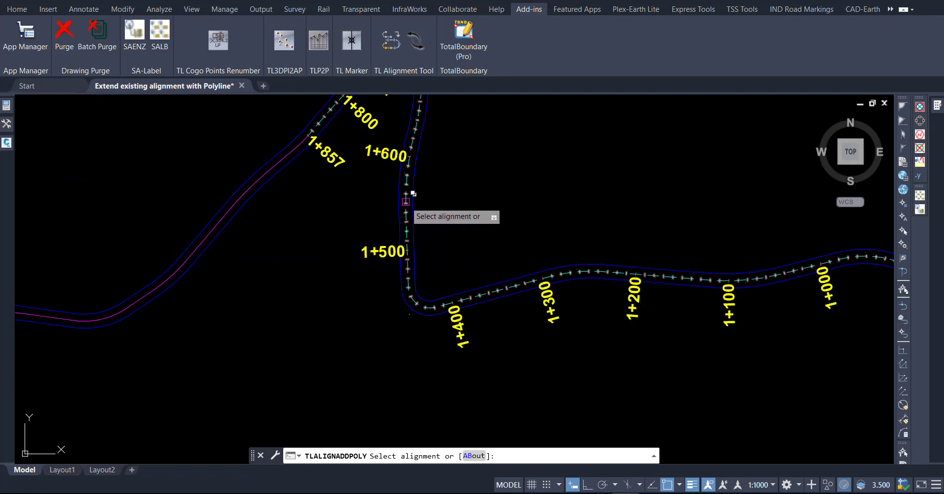
click(406, 199)
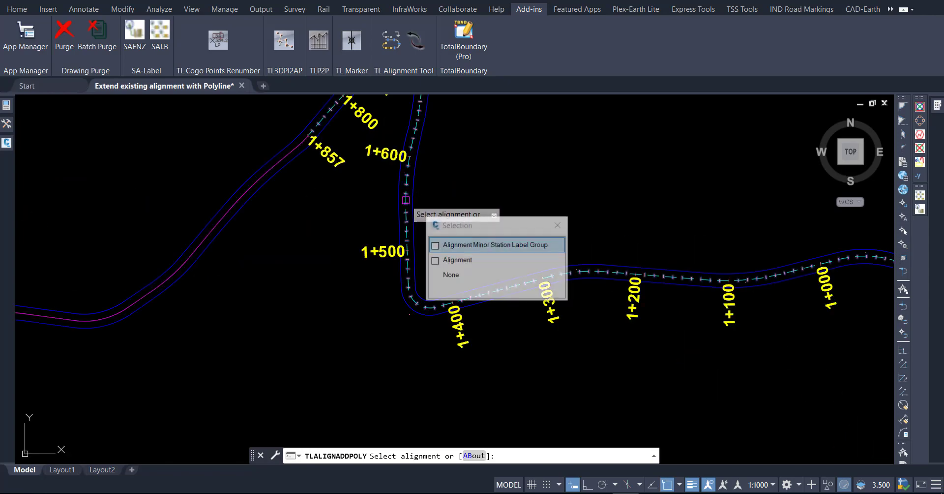
click(455, 266)
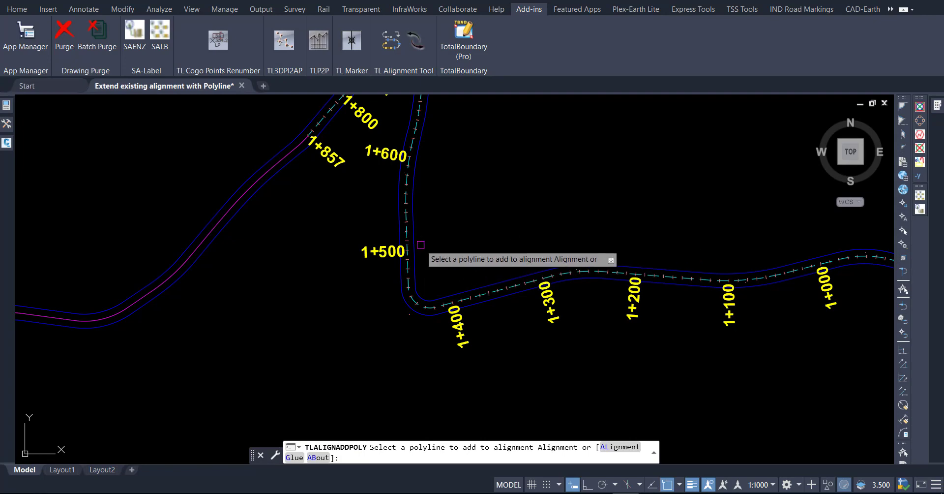
scroll(537, 357, down, 3)
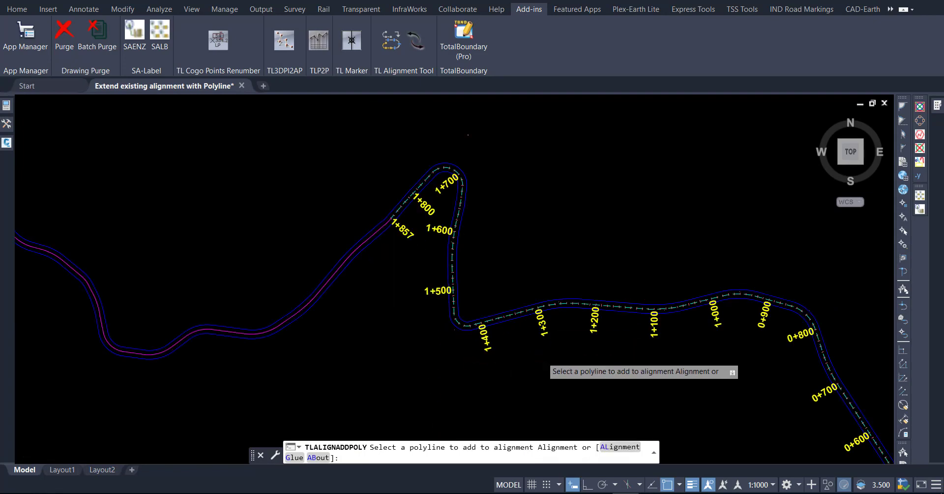
scroll(413, 341, up, 2)
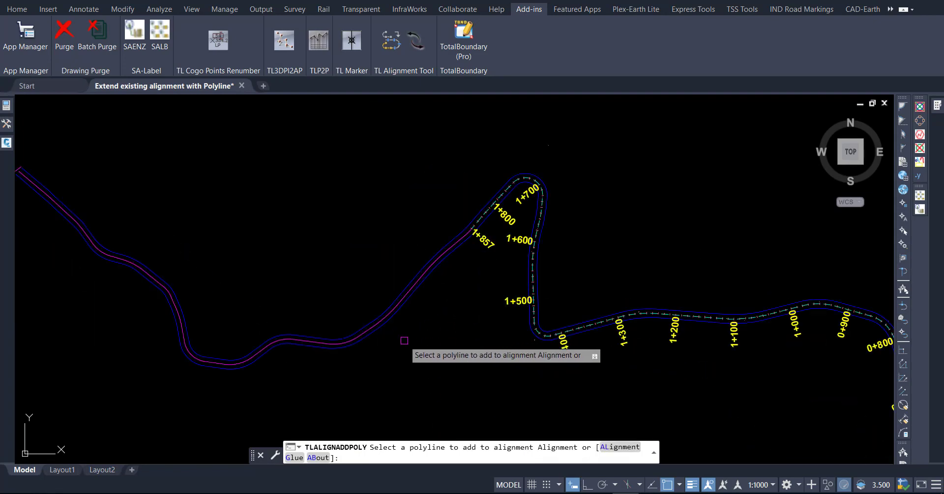
scroll(390, 312, up, 2)
click(390, 311)
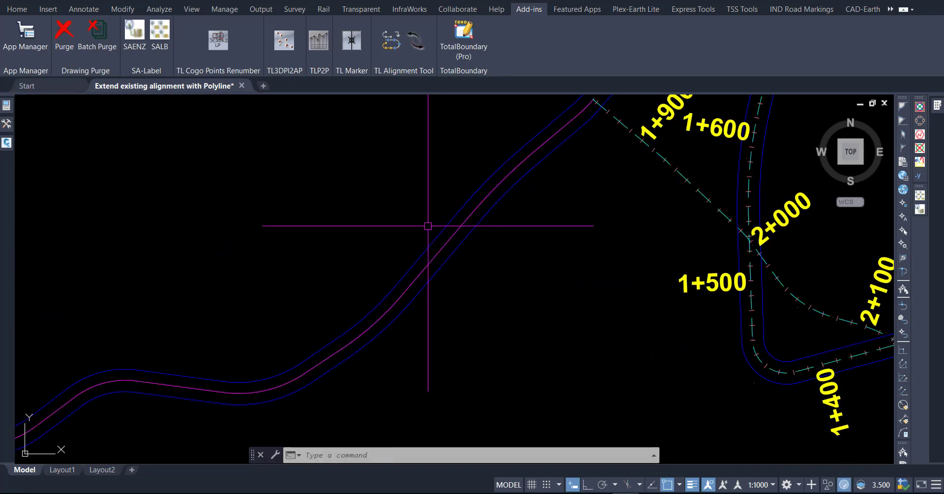
scroll(427, 225, down, 3)
scroll(397, 225, down, 2)
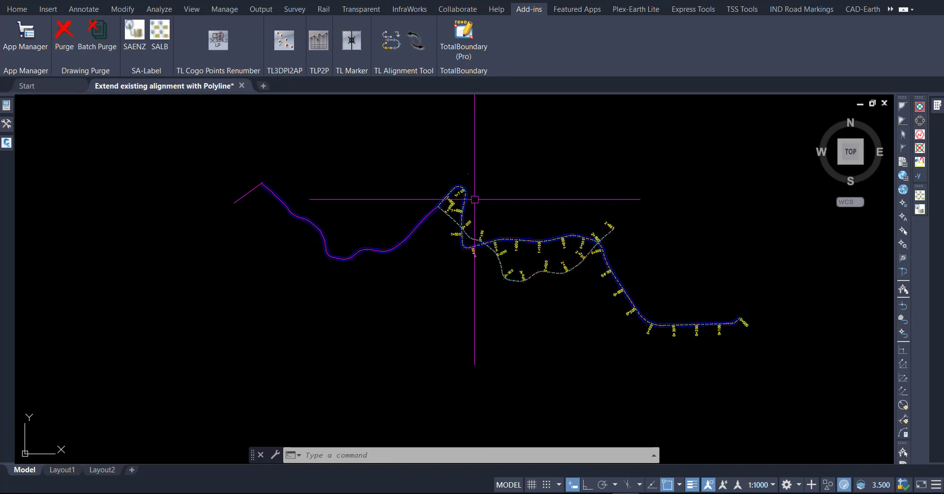
scroll(474, 199, up, 2)
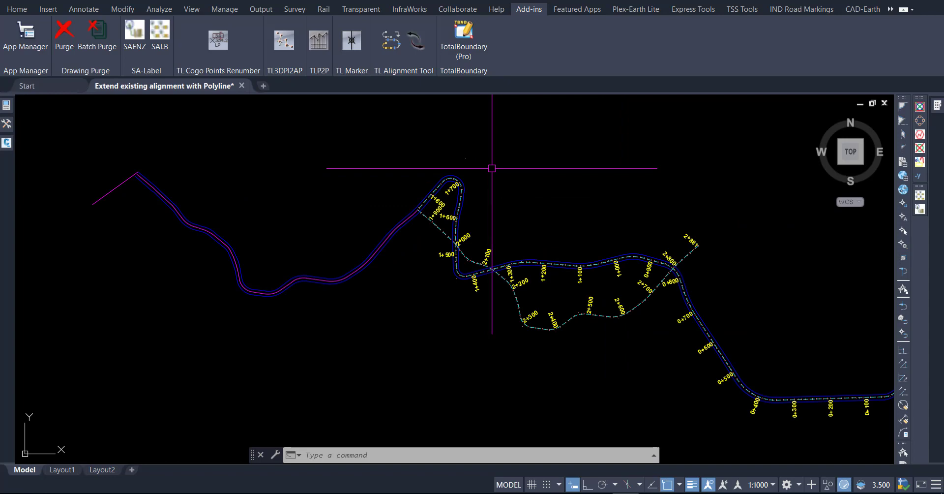
scroll(491, 169, up, 5)
scroll(491, 166, down, 5)
text(AP)
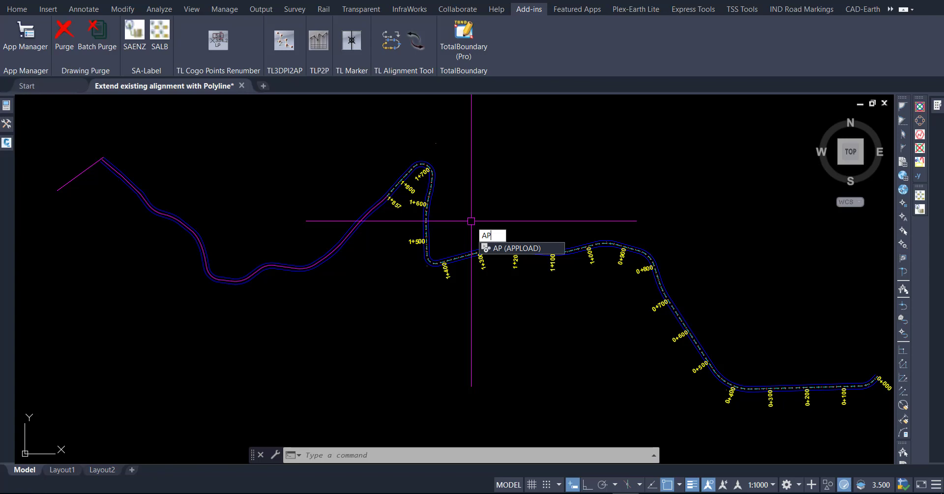
- Load the 'direction of polyline(PLD).lsp' routine with the application loader
key(Return)
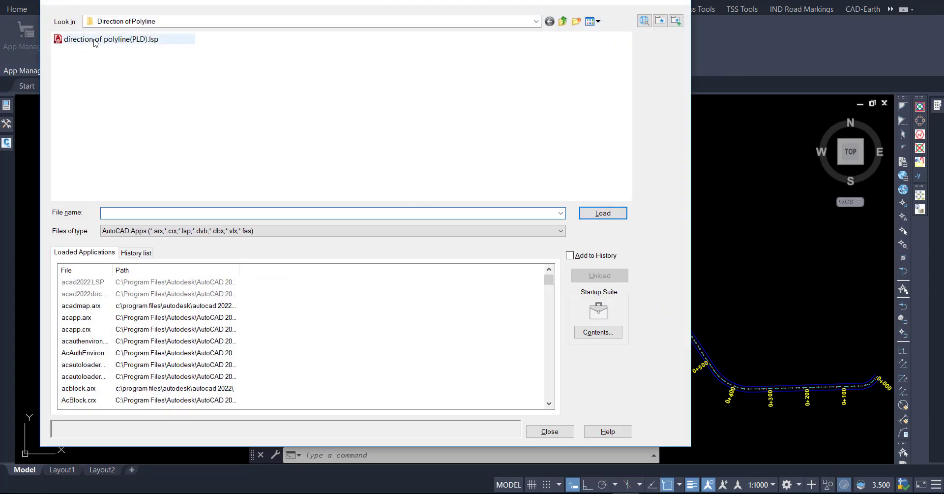
click(603, 213)
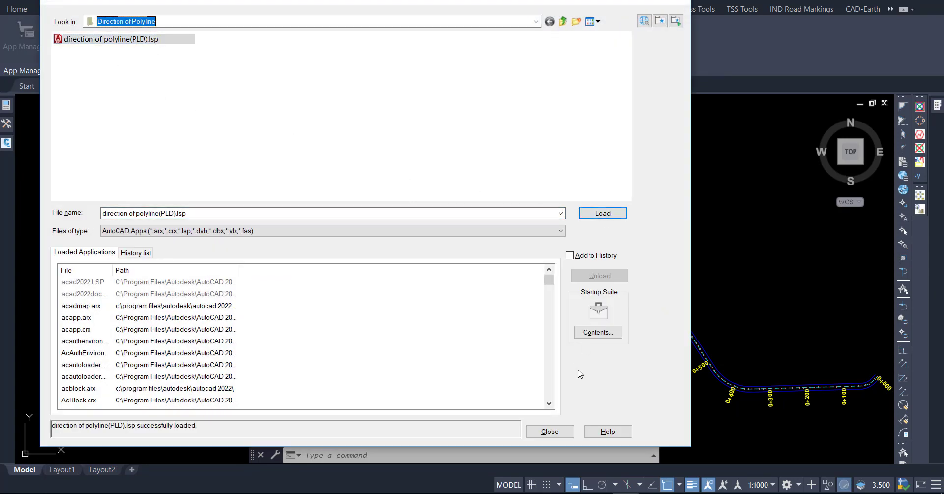
click(553, 435)
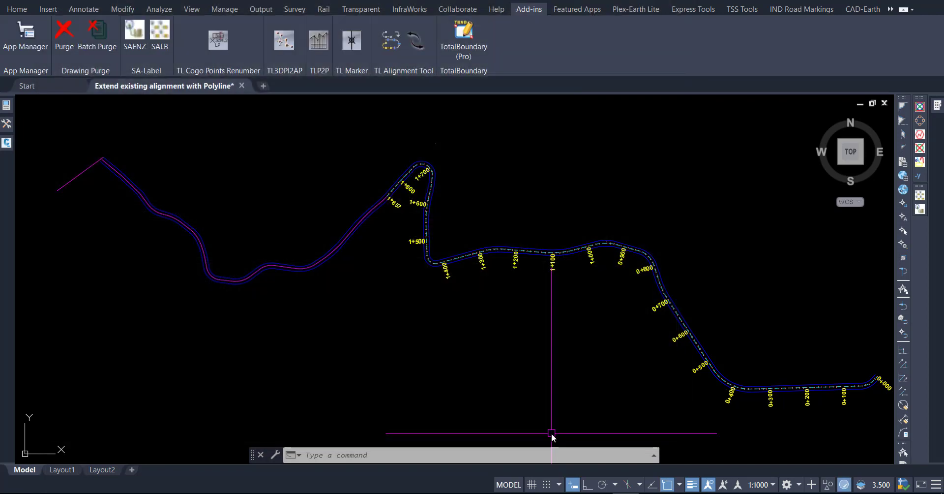
- Run the PL direction routine on the magenta polyline, showing it points toward 1+857
text(pld)
key(Return)
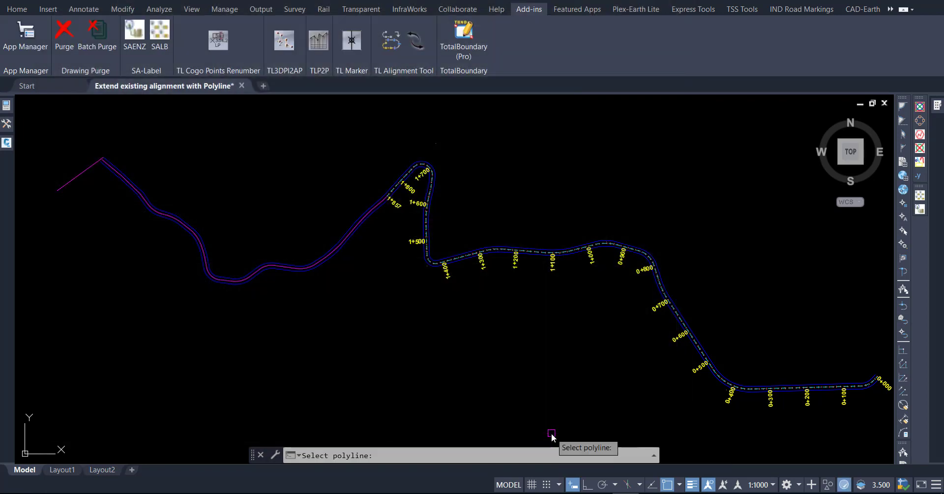
scroll(383, 153, up, 8)
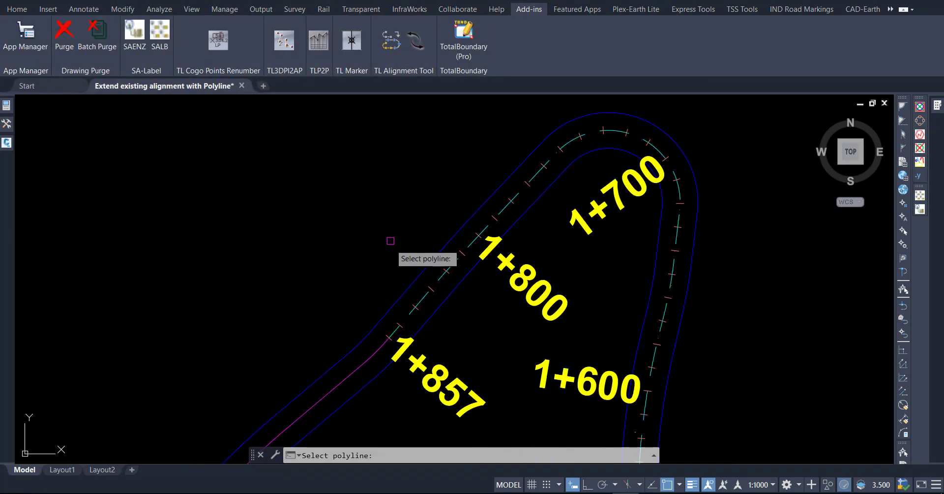
scroll(466, 169, down, 1)
scroll(429, 257, down, 2)
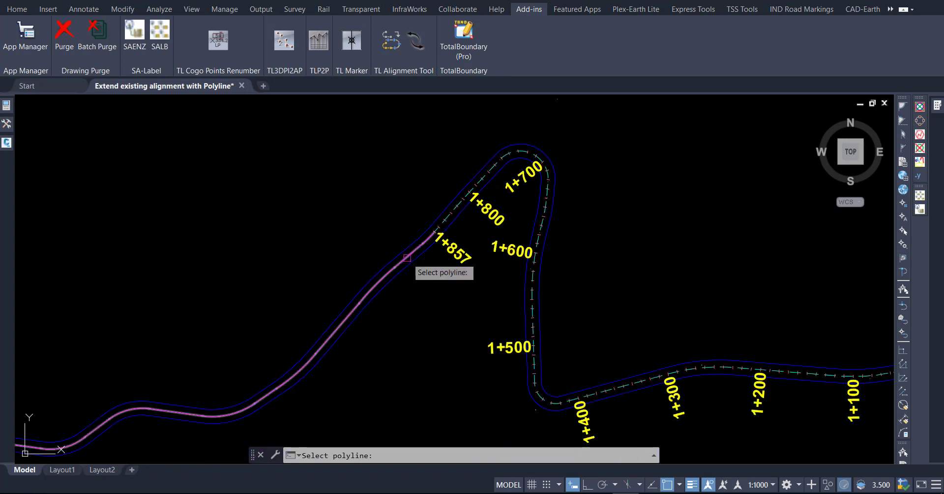
click(408, 256)
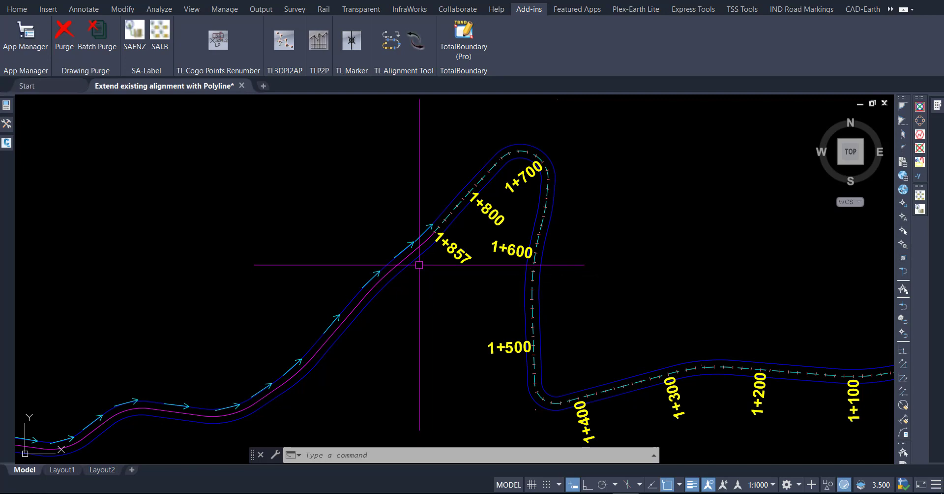
scroll(385, 264, down, 2)
scroll(352, 272, up, 2)
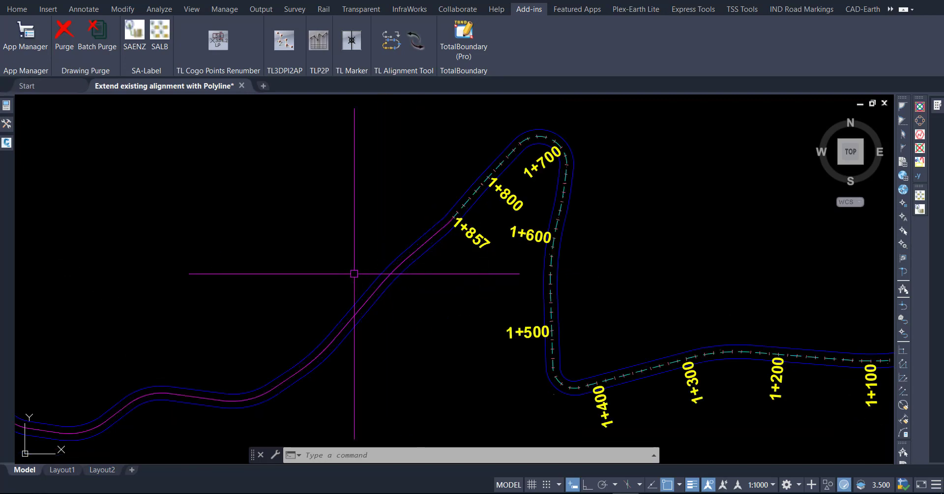
- Reverse the magenta polyline with the Home tab's Modify > Reverse tool
click(394, 264)
click(16, 9)
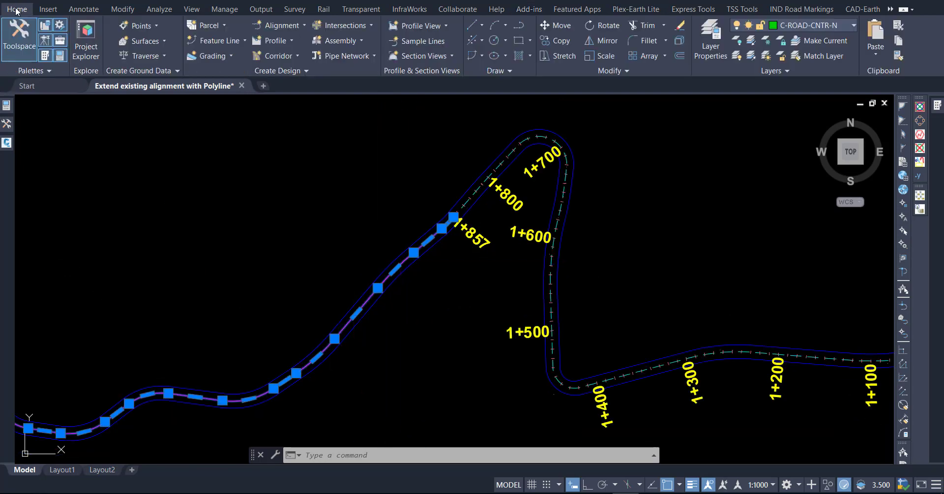
click(630, 68)
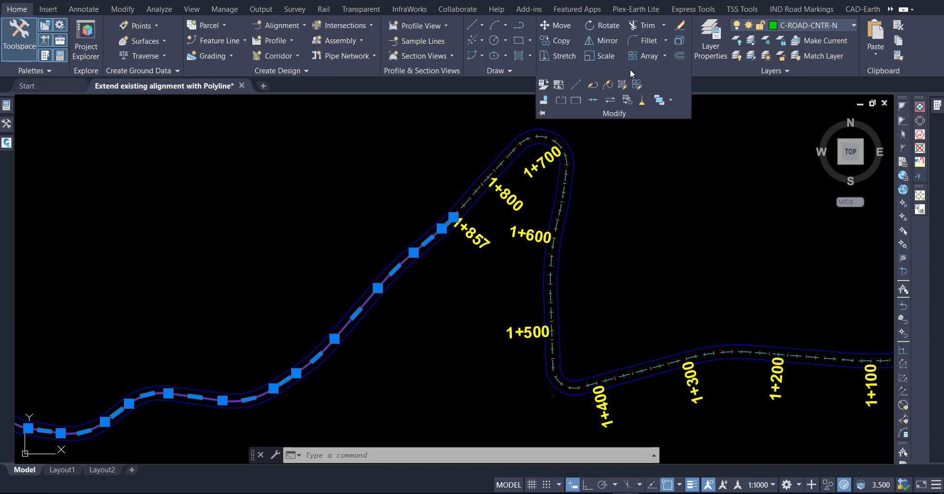
click(612, 101)
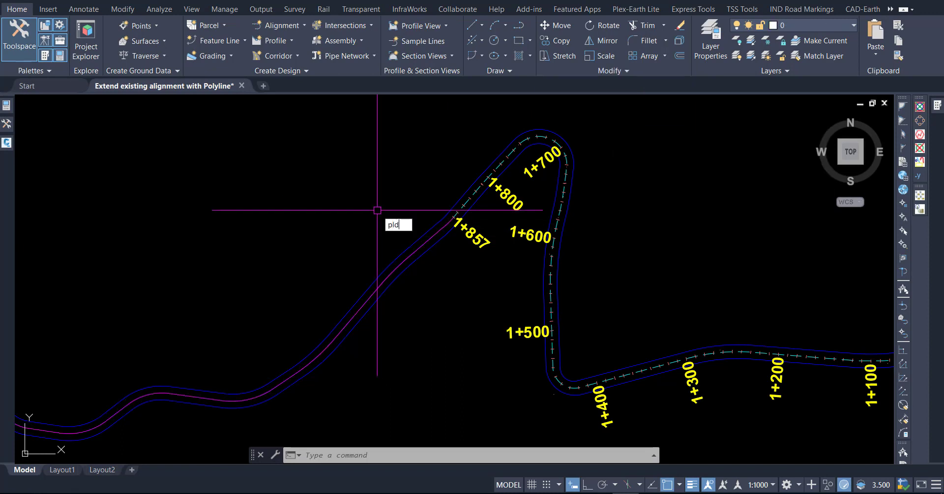
- Recheck the polyline's direction to confirm it now runs away from 1+857
key(Return)
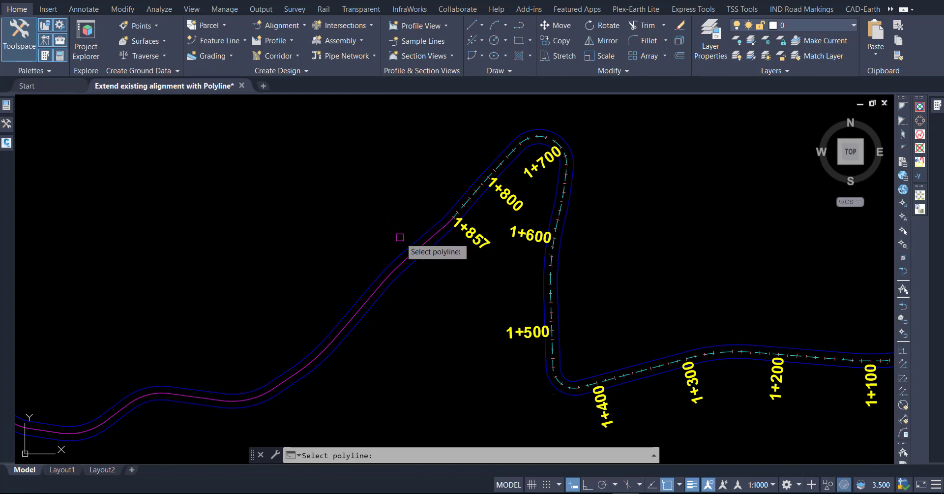
click(416, 250)
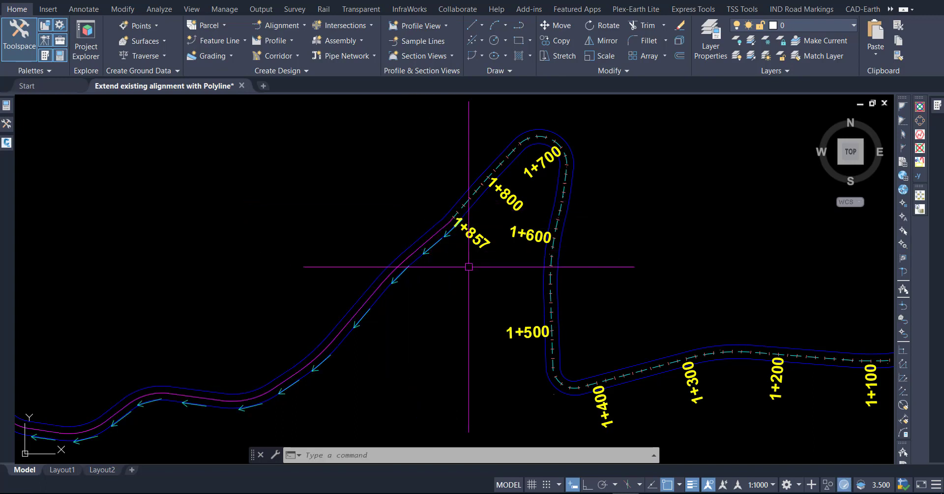
scroll(480, 267, down, 3)
scroll(432, 251, up, 3)
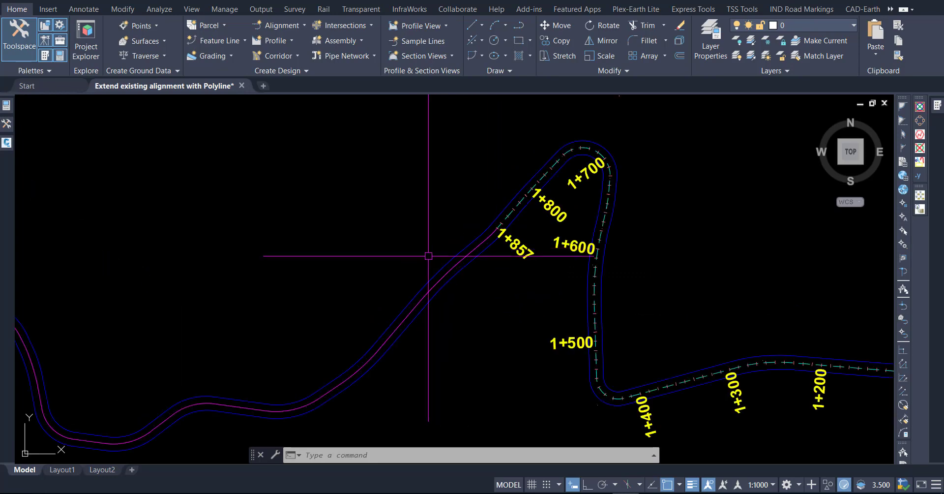
middle_drag(469, 290, 507, 273)
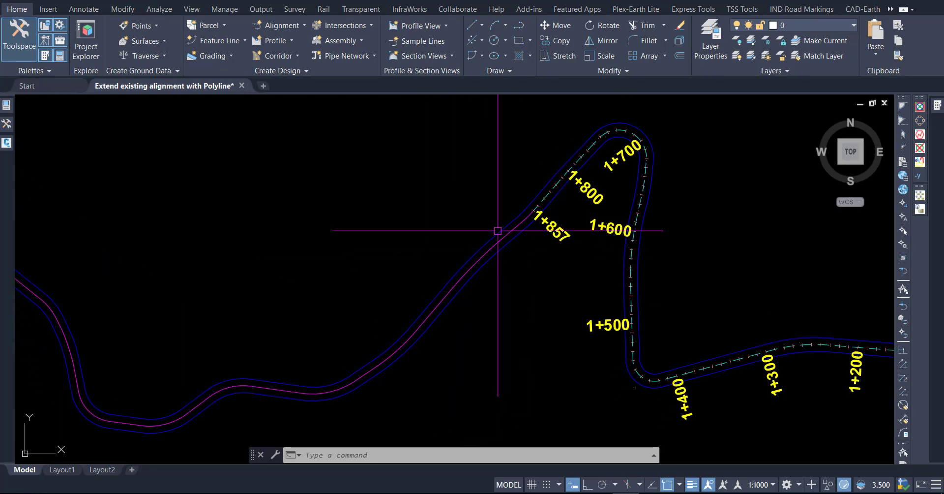
click(529, 10)
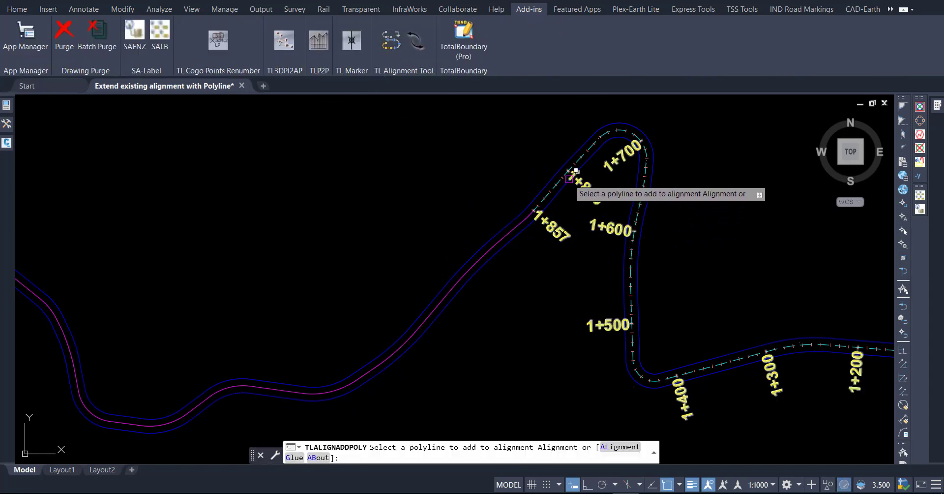
- Append the magenta polyline to the alignment, continuing stationing from 1+857 to 2+881
scroll(569, 179, up, 5)
scroll(528, 189, down, 8)
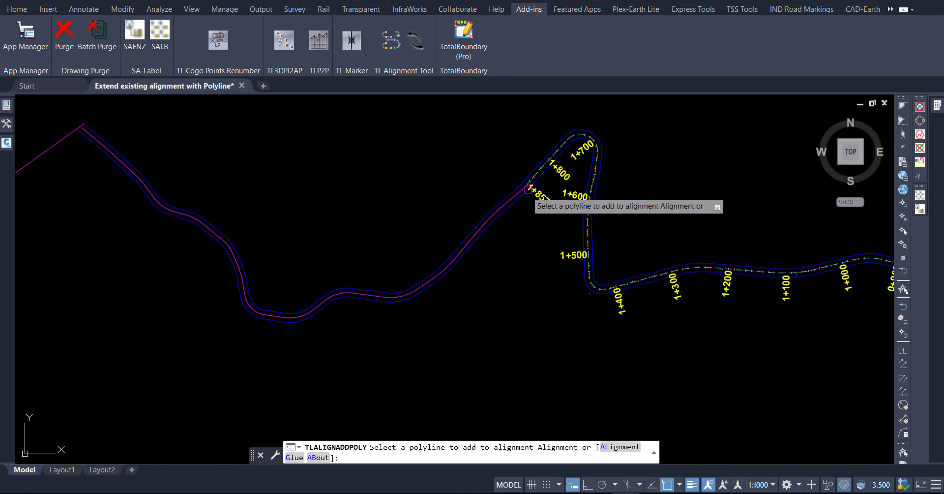
scroll(498, 199, up, 4)
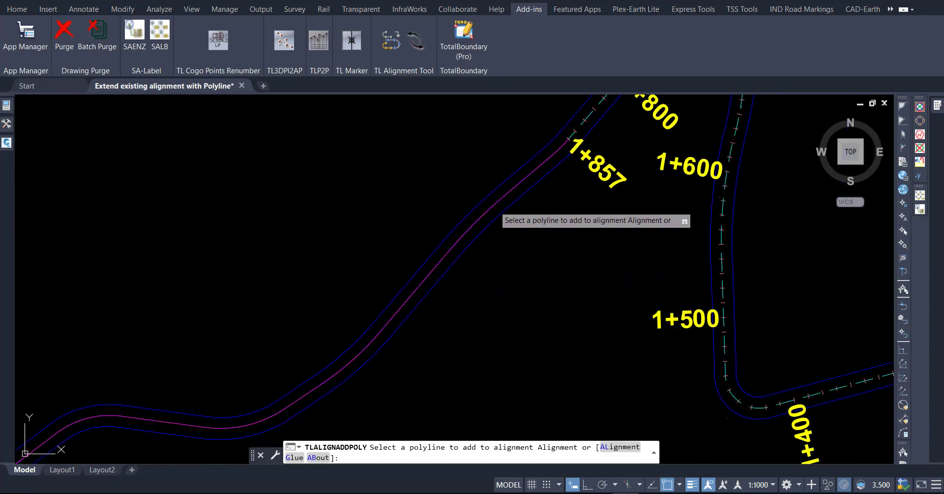
click(494, 209)
scroll(552, 248, down, 5)
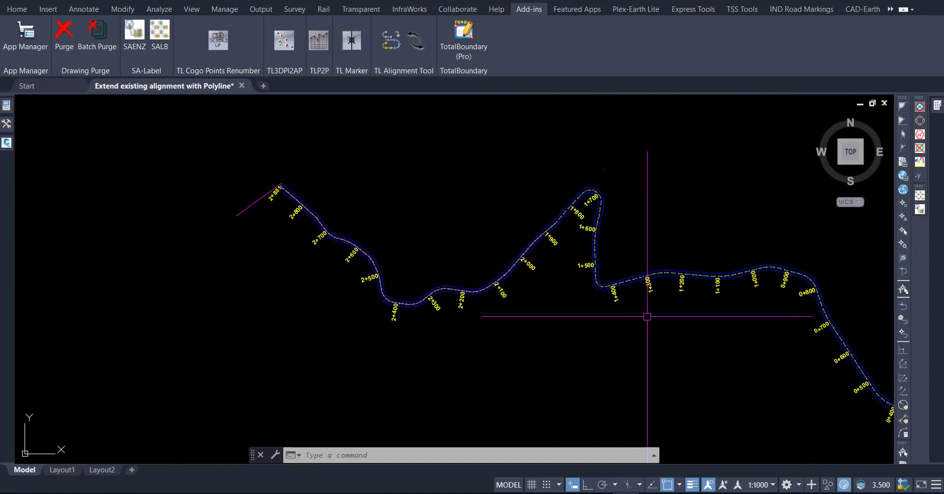
mouse_move(647, 316)
middle_down()
mouse_move(447, 284)
mouse_move(486, 300)
middle_up()
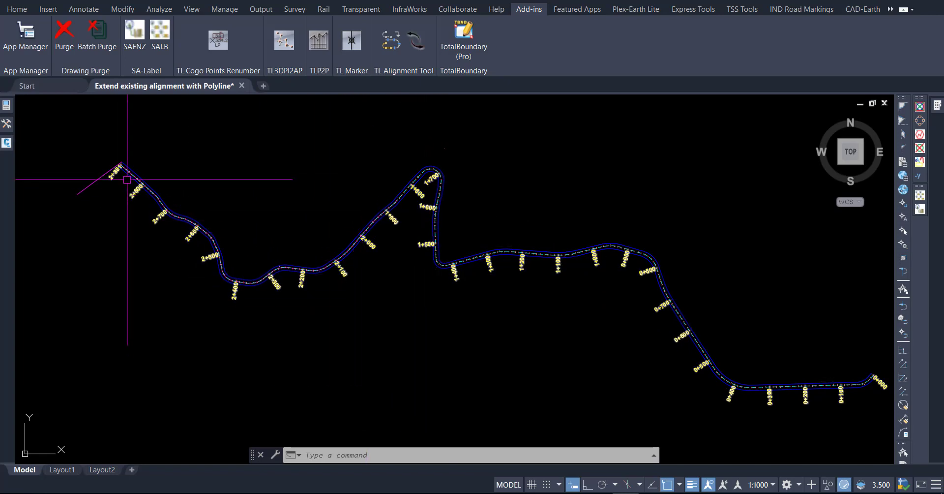
- Fillet the leftover magenta line and the appended polyline at 2+881 with radius 20
scroll(108, 166, up, 10)
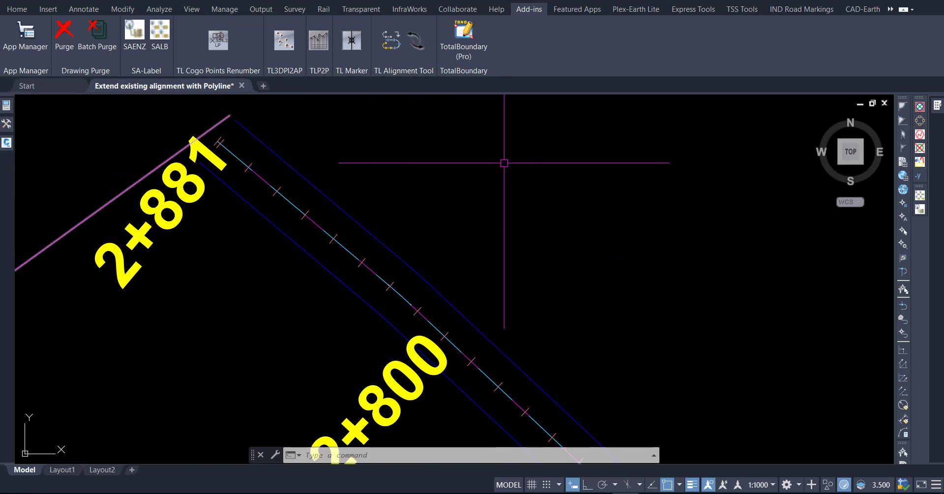
scroll(501, 160, down, 2)
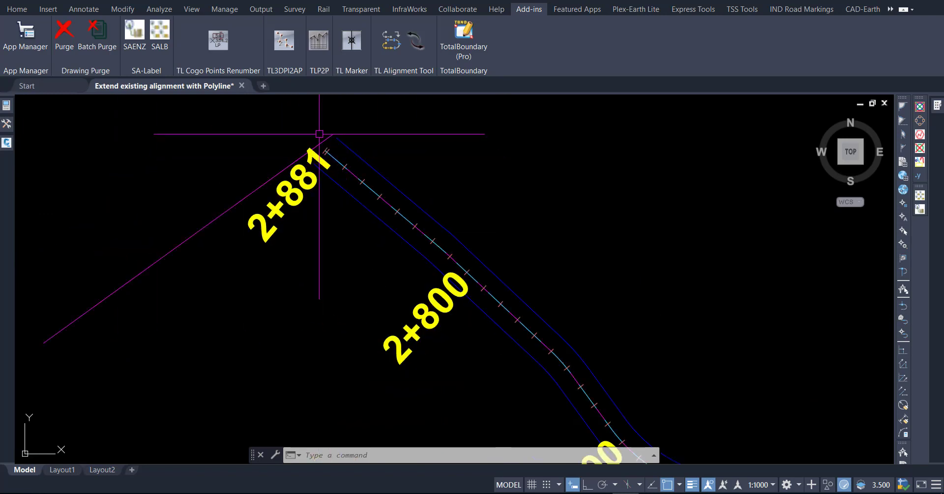
text(FILLET)
key(Return)
text(r)
key(Return)
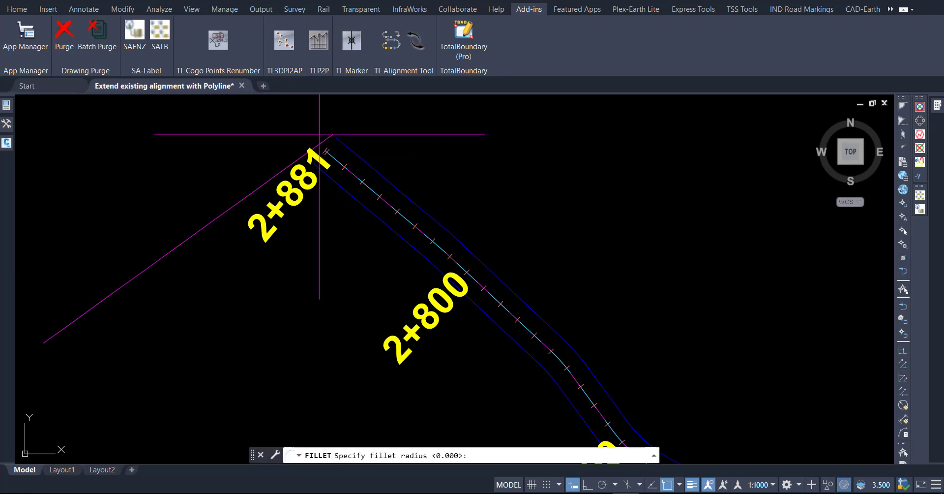
text(20)
key(Return)
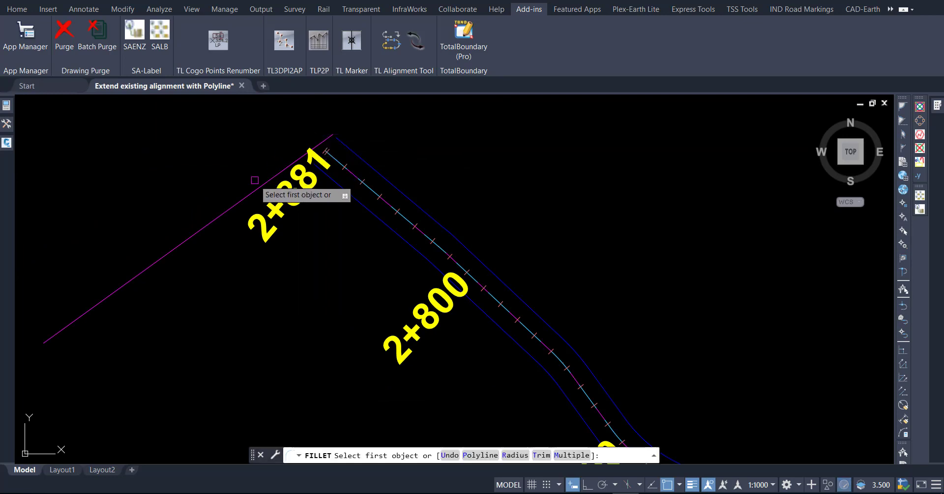
click(260, 185)
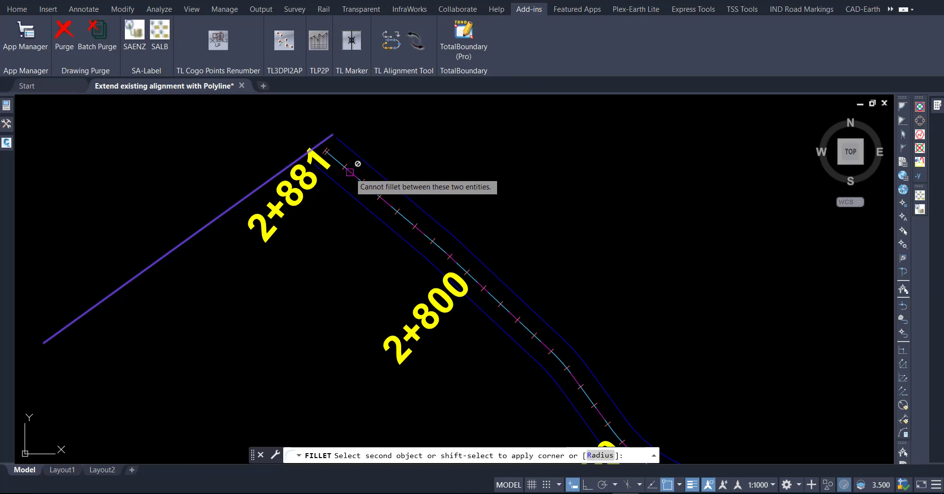
click(351, 172)
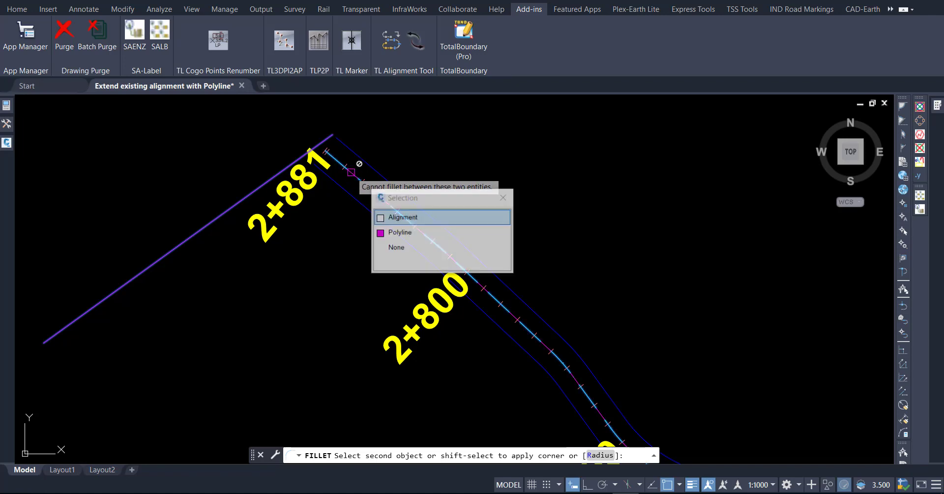
click(400, 232)
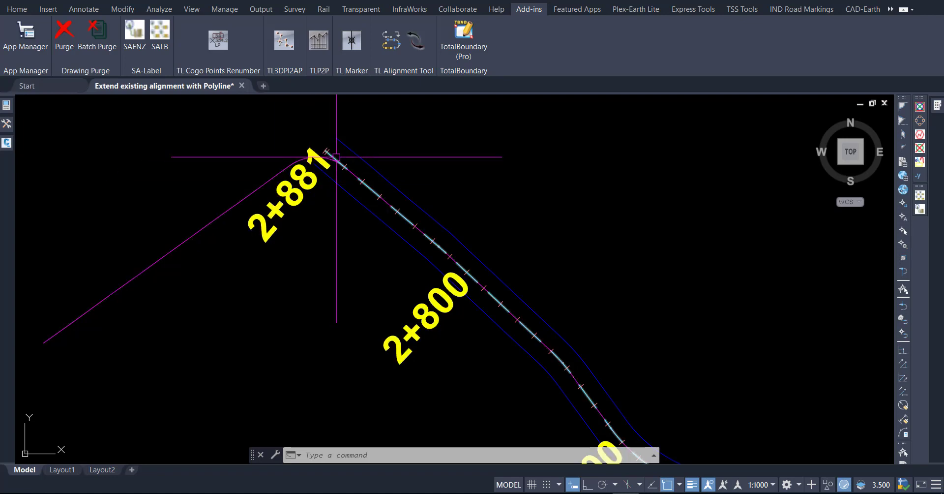
click(393, 46)
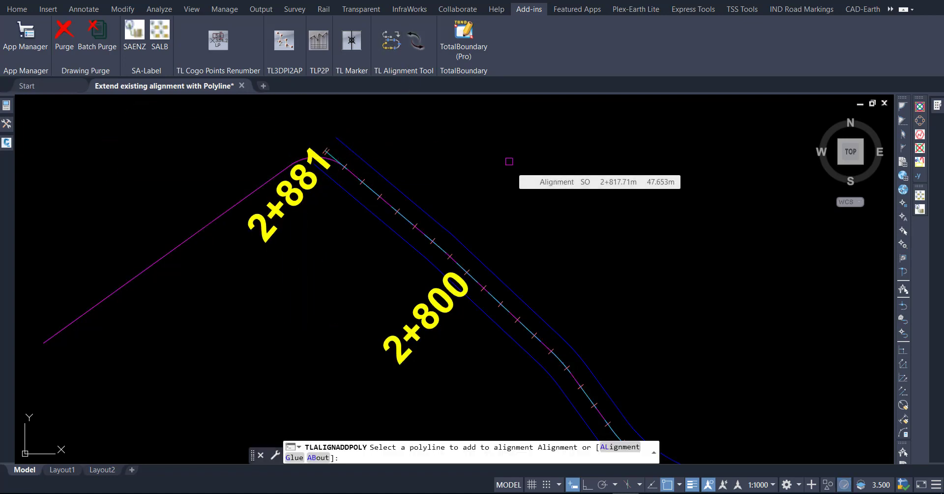
click(371, 188)
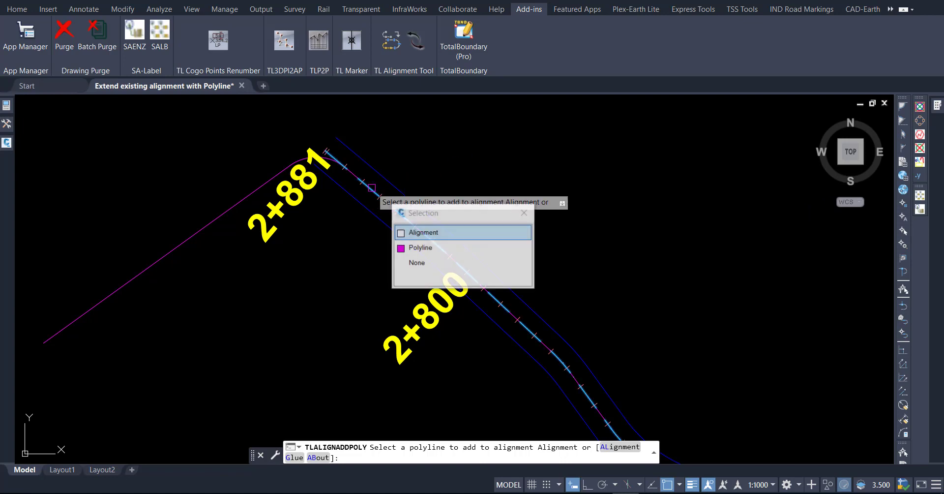
click(412, 232)
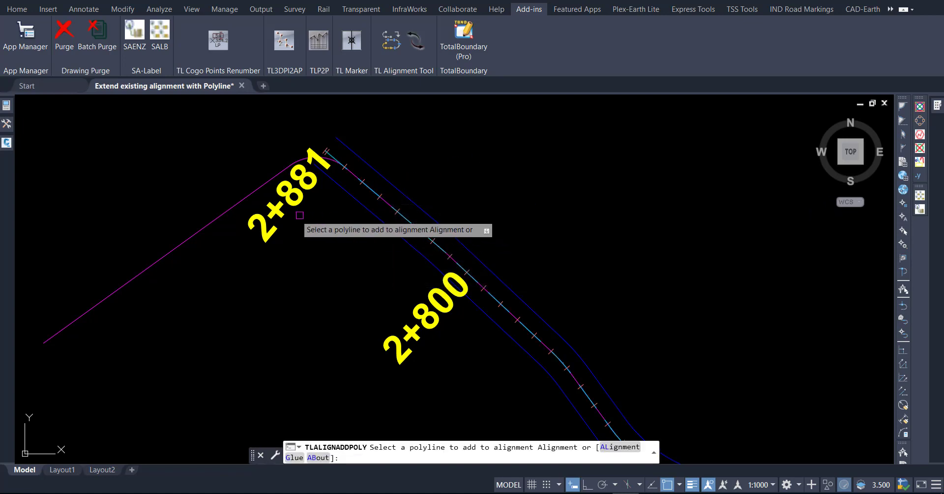
click(234, 205)
scroll(295, 211, down, 2)
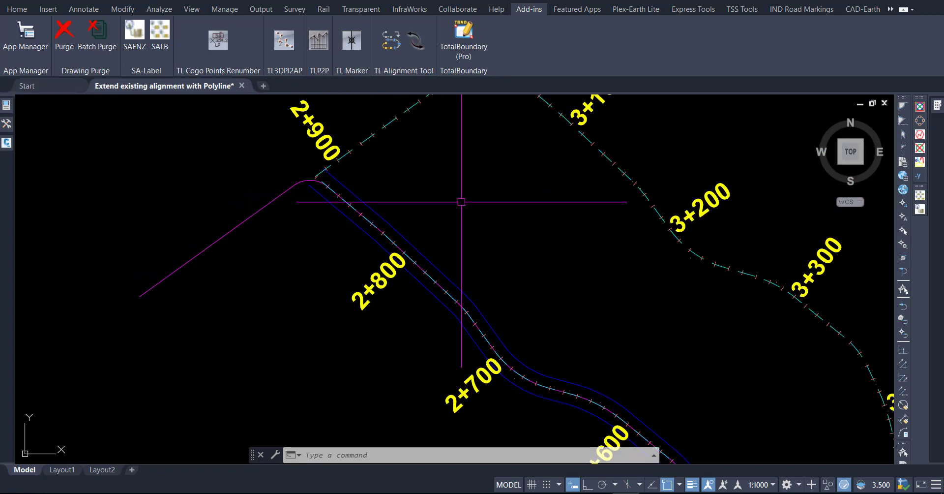
scroll(461, 201, up, 1)
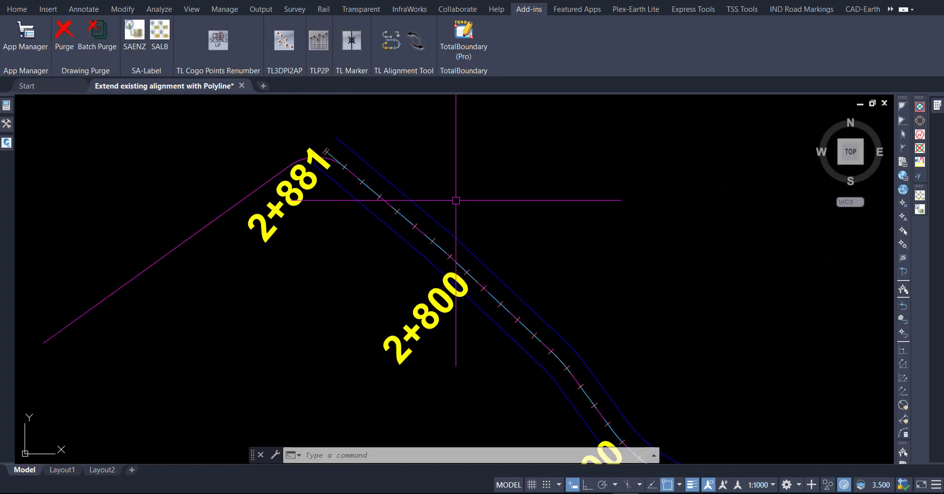
- Select the filleted magenta polyline, check the extra modify tools, then clear the selection
click(196, 234)
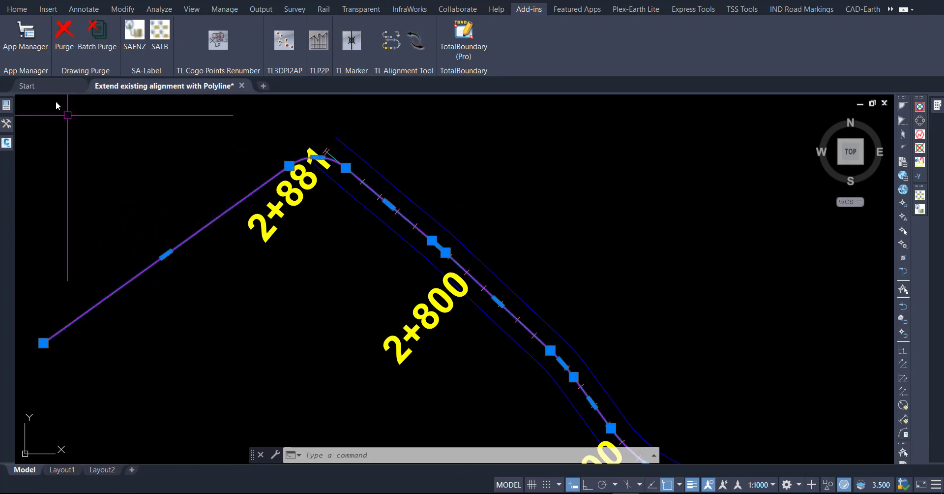
click(19, 9)
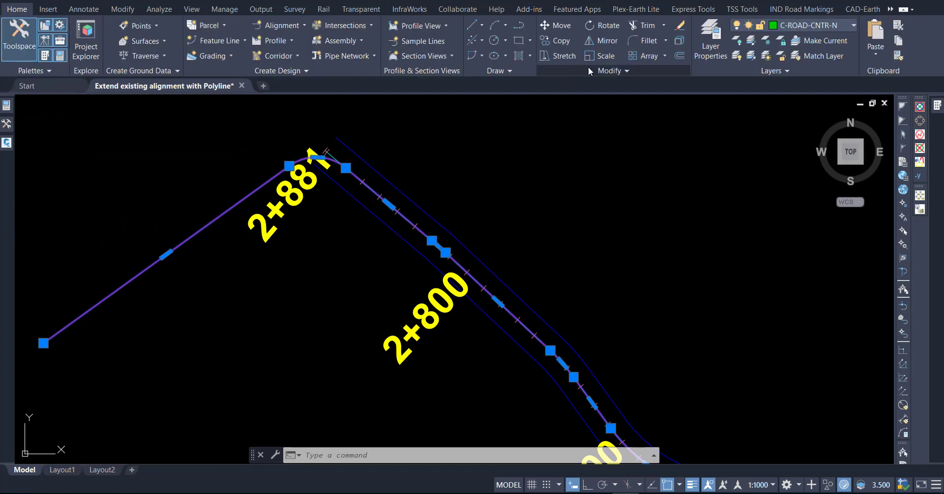
click(623, 70)
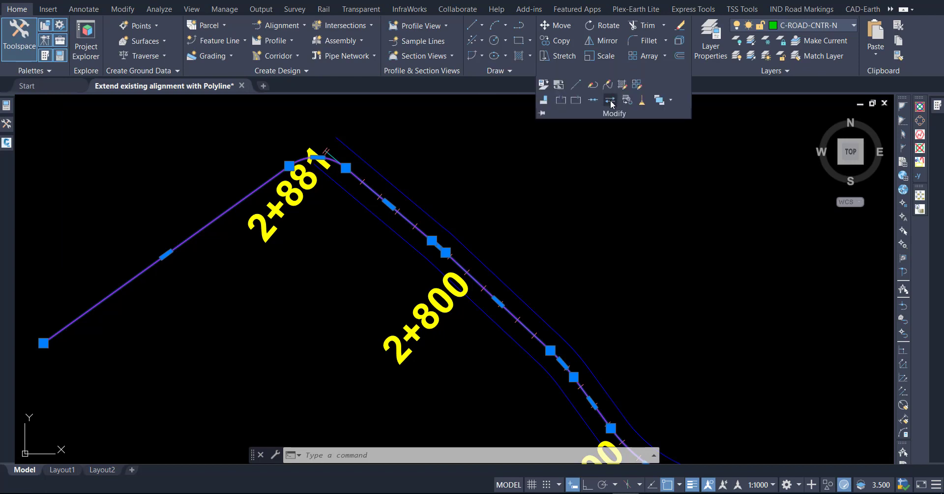
key(Escape)
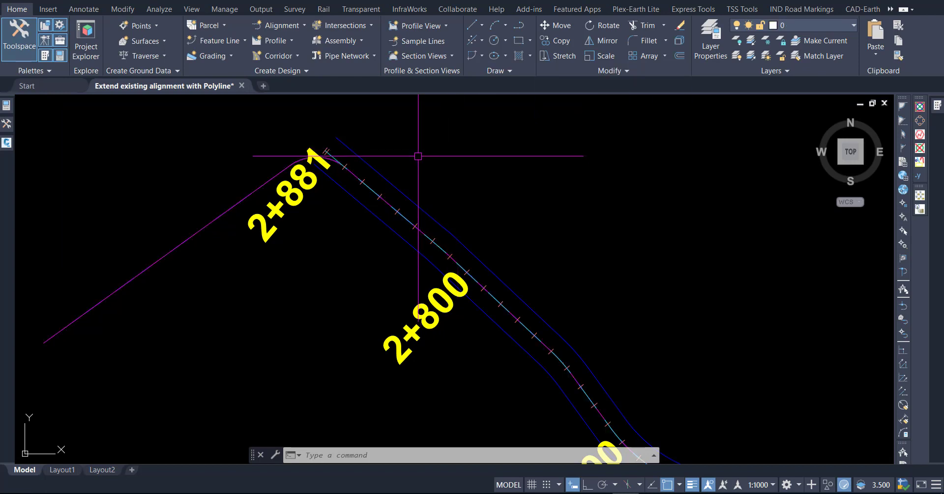
- Join the magenta polyline to the alignment with TL Alignment Tool, choosing Polyline among overlapping objects
click(529, 9)
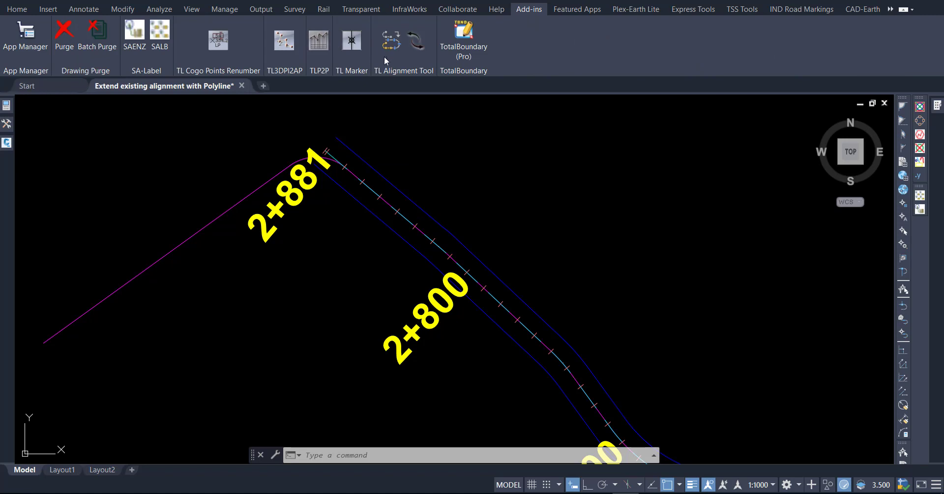
click(390, 44)
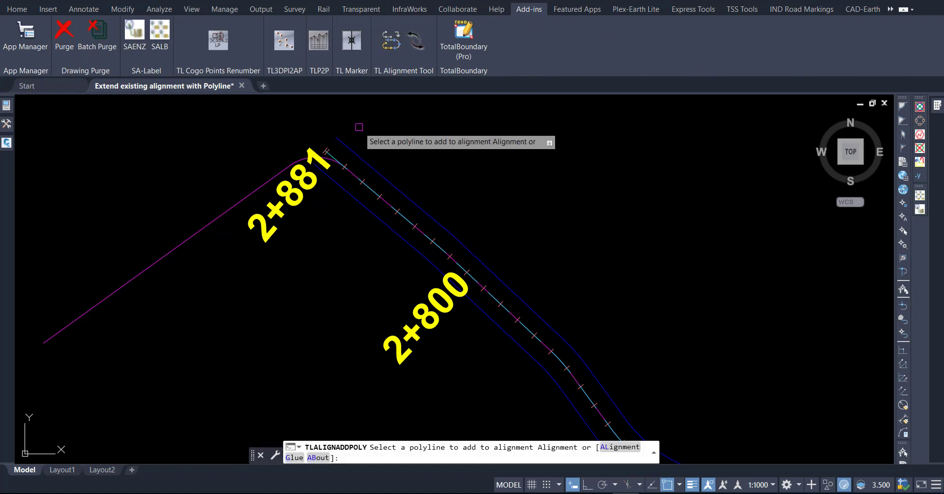
click(369, 185)
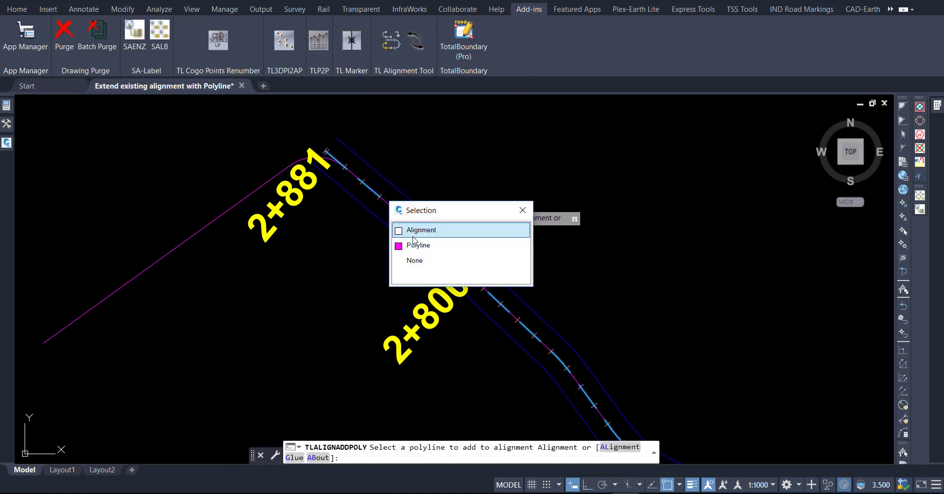
click(414, 235)
click(244, 201)
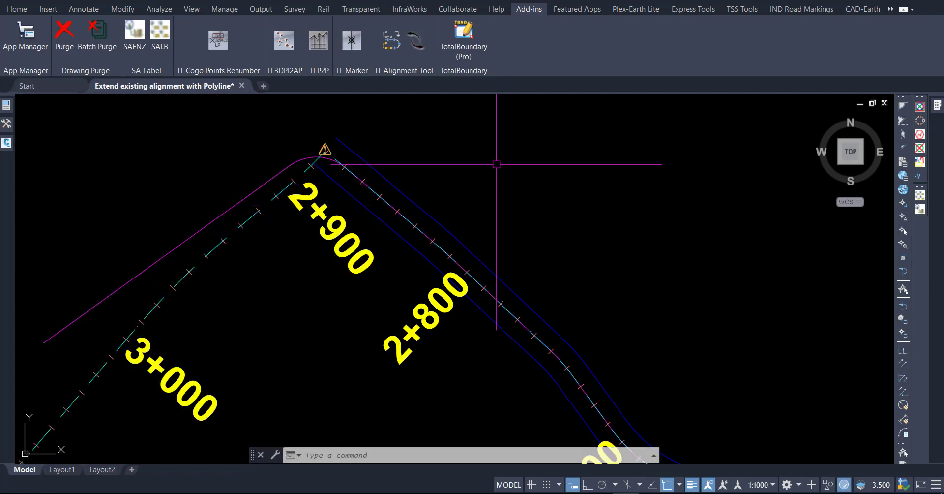
scroll(309, 148, down, 3)
scroll(264, 147, down, 2)
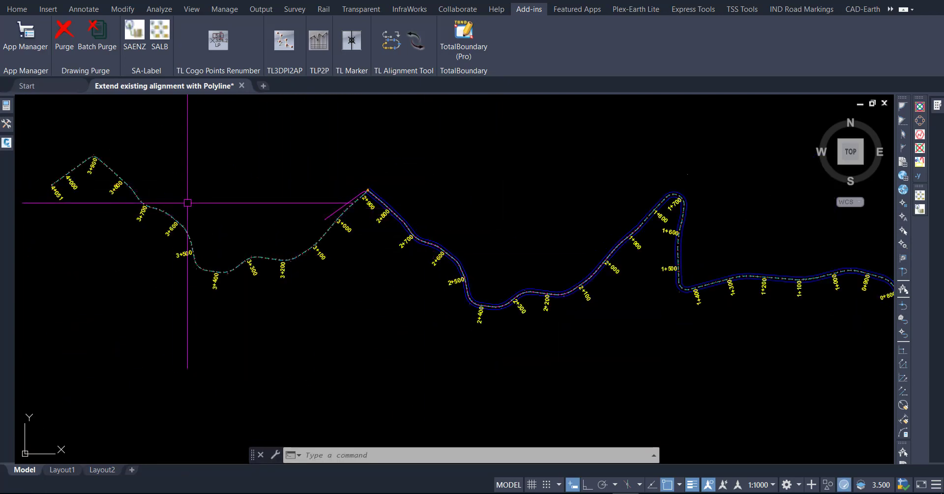
- Zoom in and out along the alignment to inspect the stationing beyond 1+857
scroll(338, 246, down, 1)
scroll(330, 247, down, 1)
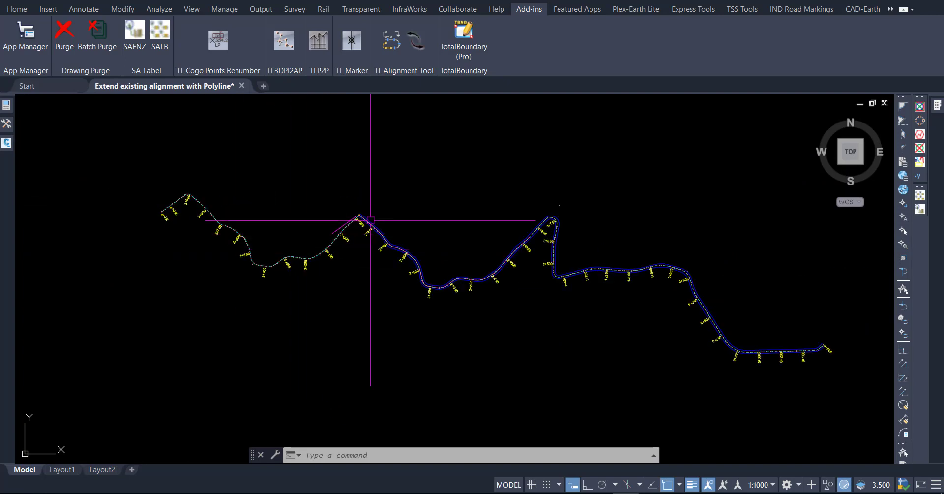
scroll(337, 226, up, 4)
scroll(352, 222, down, 2)
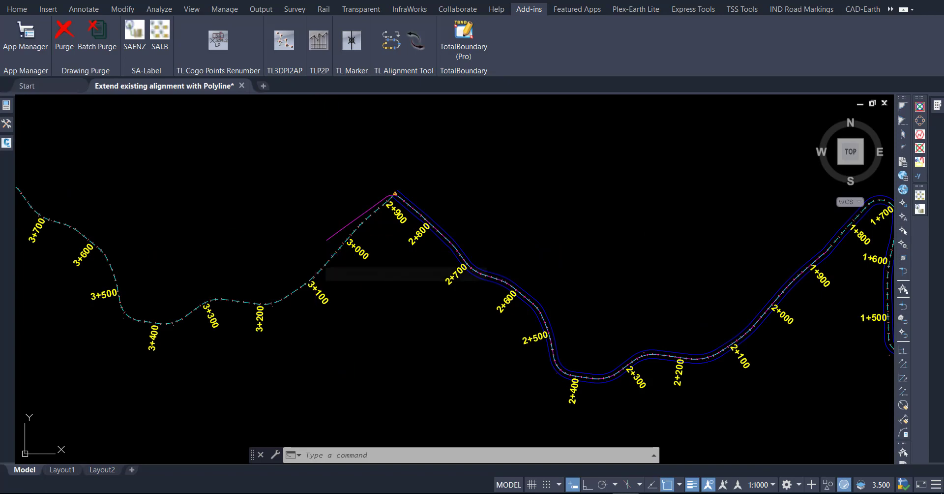
scroll(360, 218, up, 2)
scroll(320, 192, down, 3)
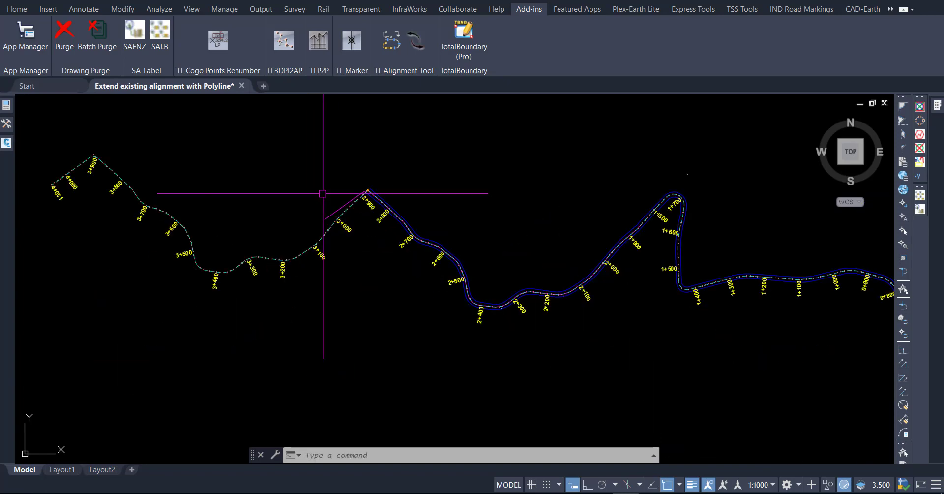
scroll(326, 152, up, 5)
scroll(322, 167, up, 2)
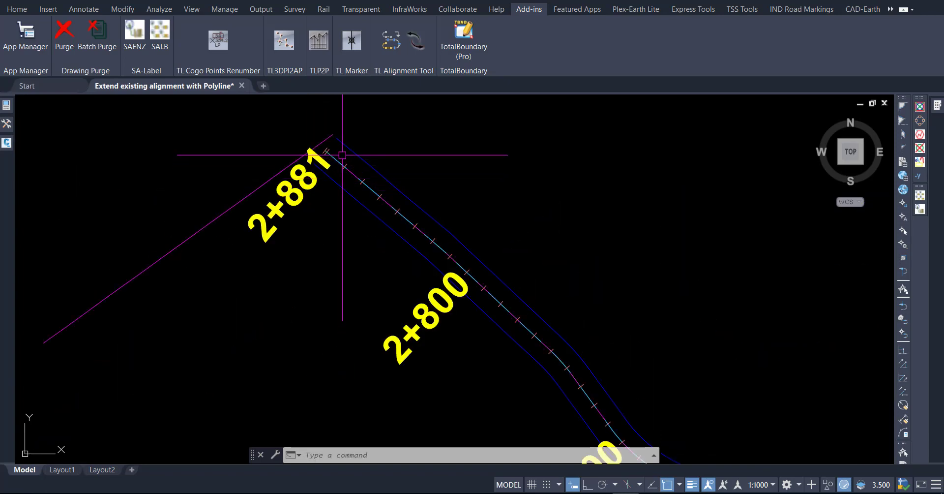
scroll(364, 137, up, 2)
scroll(413, 150, down, 10)
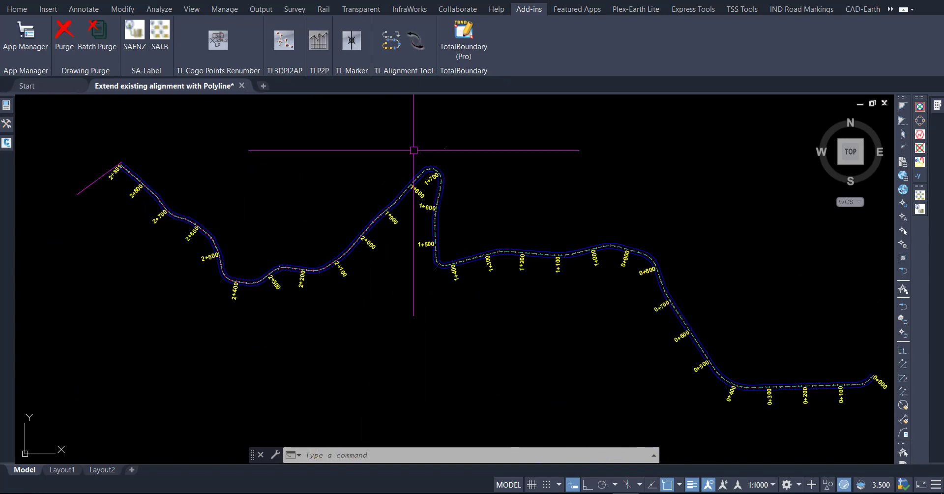
scroll(534, 211, down, 4)
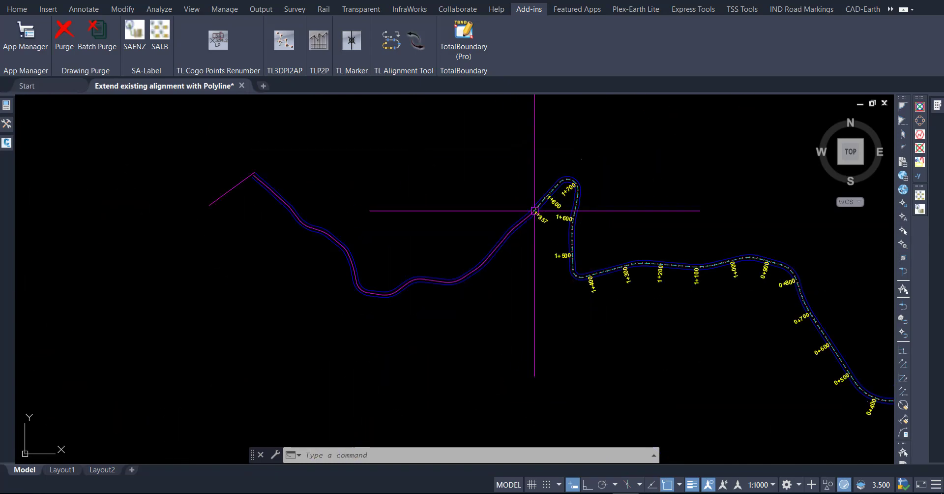
scroll(253, 180, up, 2)
scroll(295, 177, up, 4)
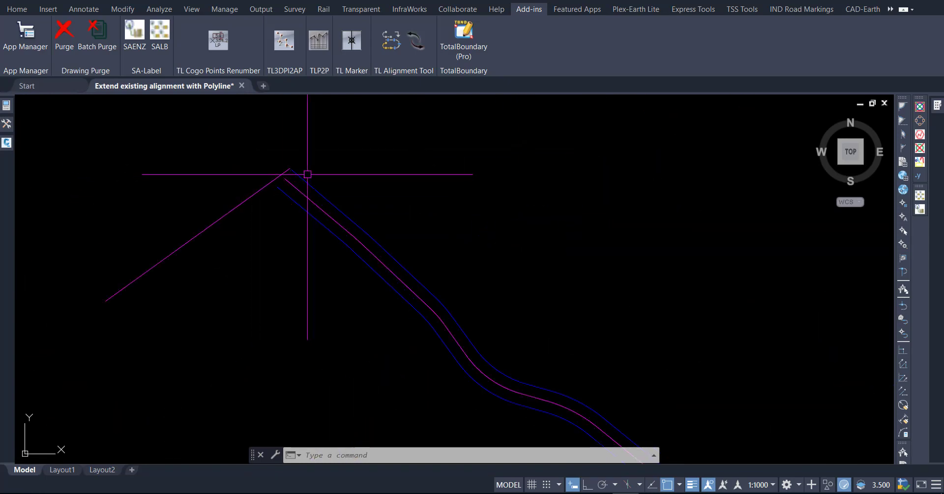
text(f)
- Fillet the magenta polyline's apex corner using the default fillet radius
key(Return)
text(r)
key(Return)
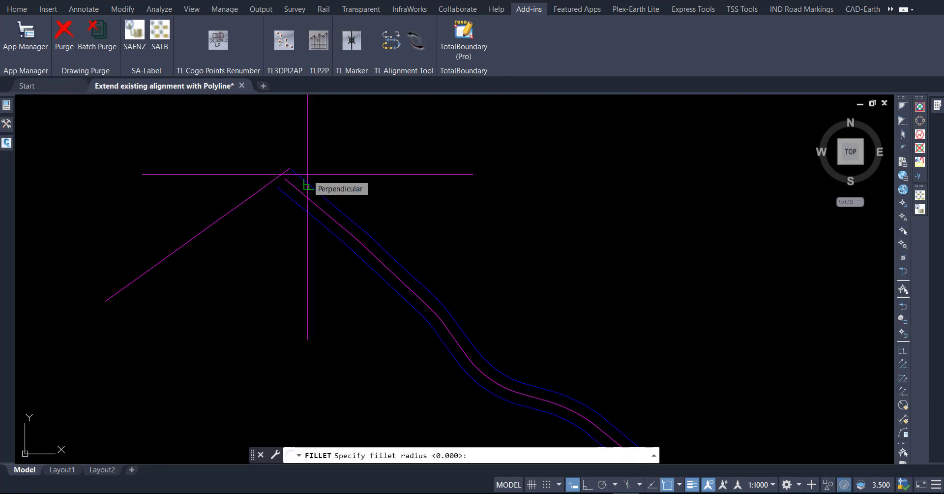
key(Return)
click(293, 186)
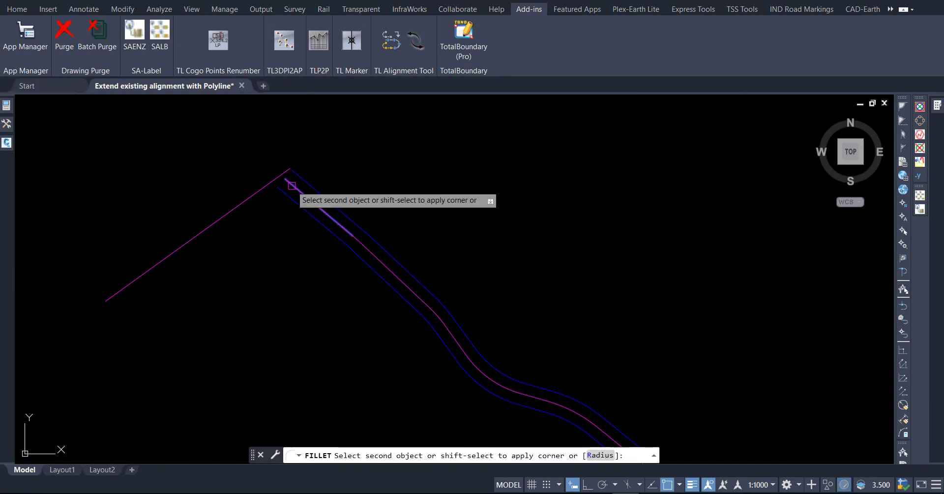
click(272, 185)
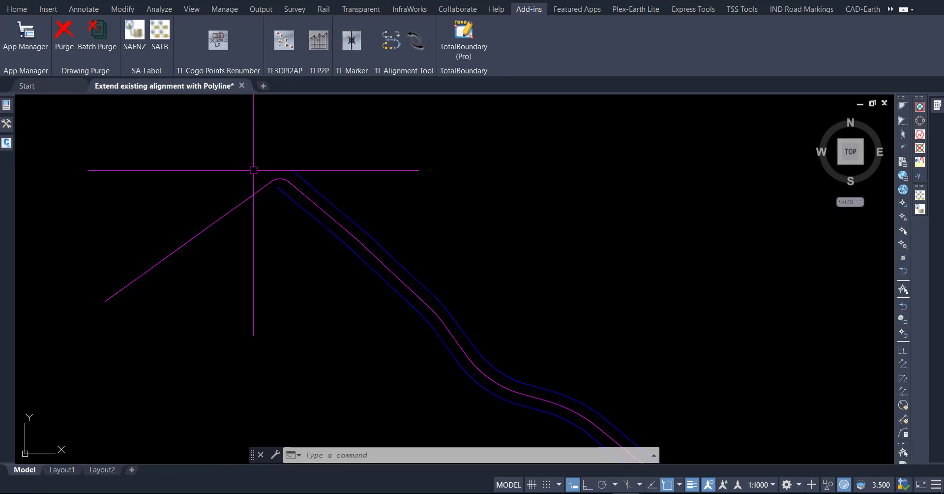
- Select the magenta polyline, then clear the selection and cancel the half-entered command
click(256, 192)
scroll(167, 152, down, 2)
scroll(162, 159, down, 2)
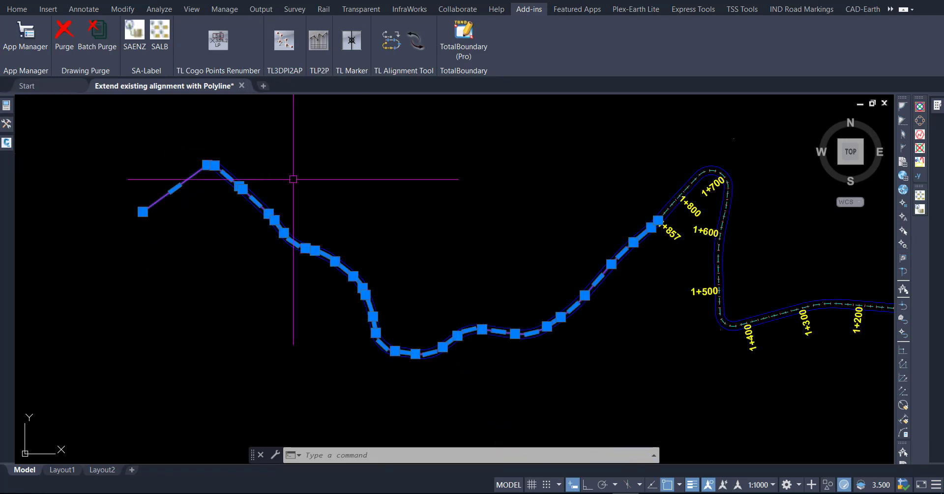
key(Escape)
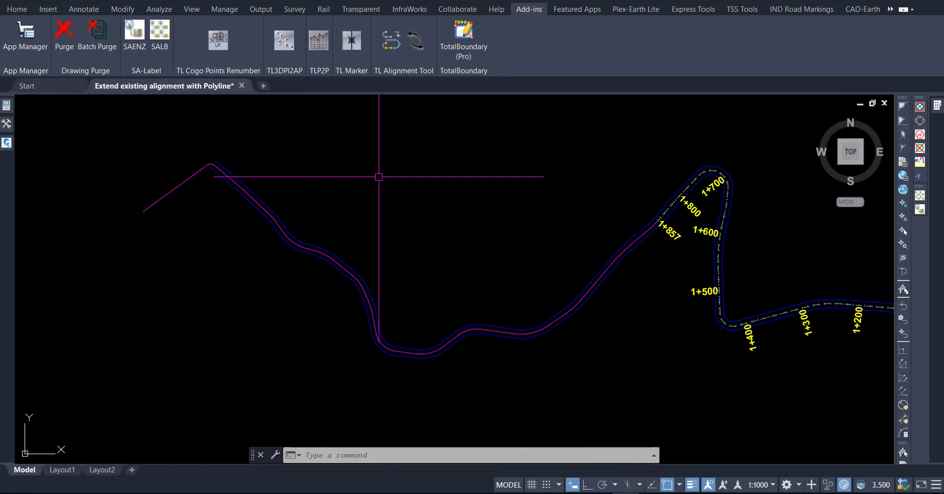
text(PL)
key(Escape)
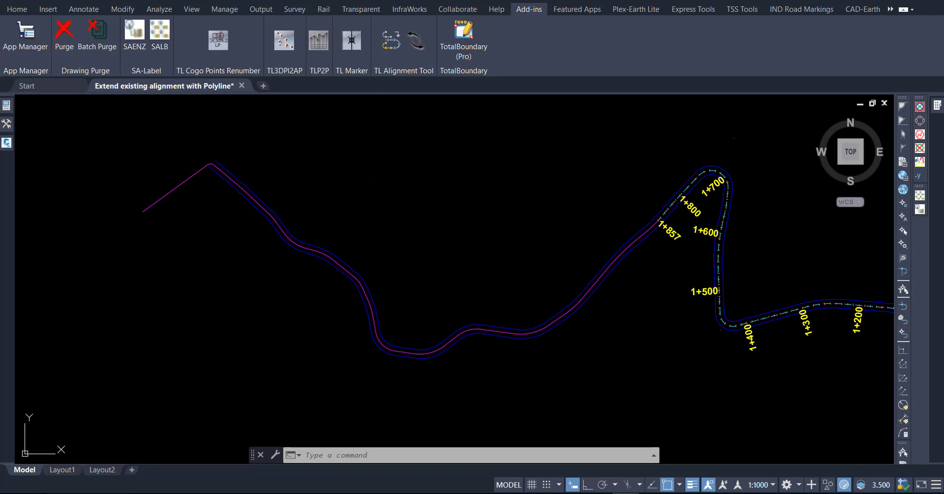
scroll(640, 261, up, 6)
- Add the magenta polyline to the alignment at 1+857 using TL Alignment Tool
scroll(642, 246, up, 2)
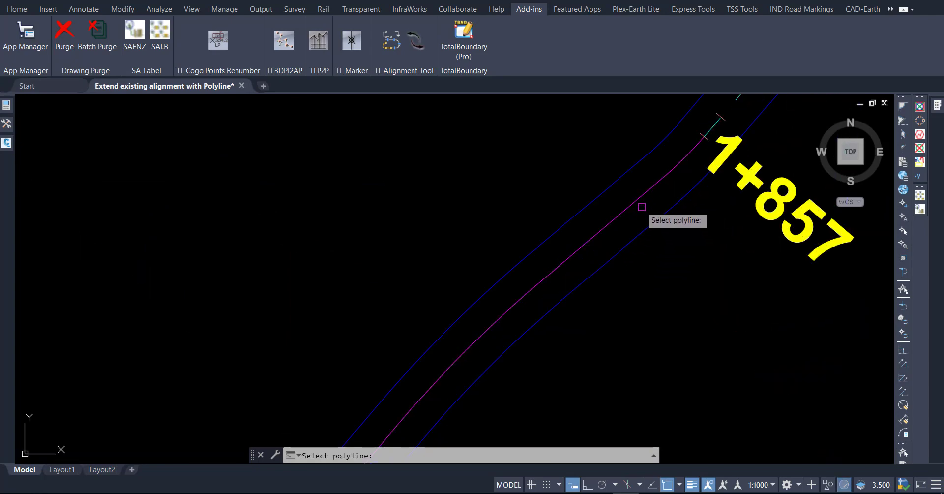
click(638, 200)
scroll(638, 200, down, 8)
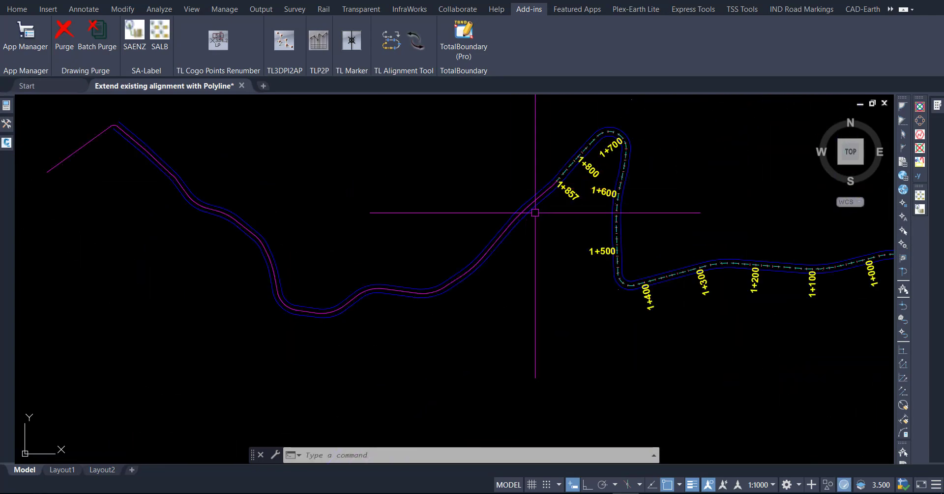
click(391, 40)
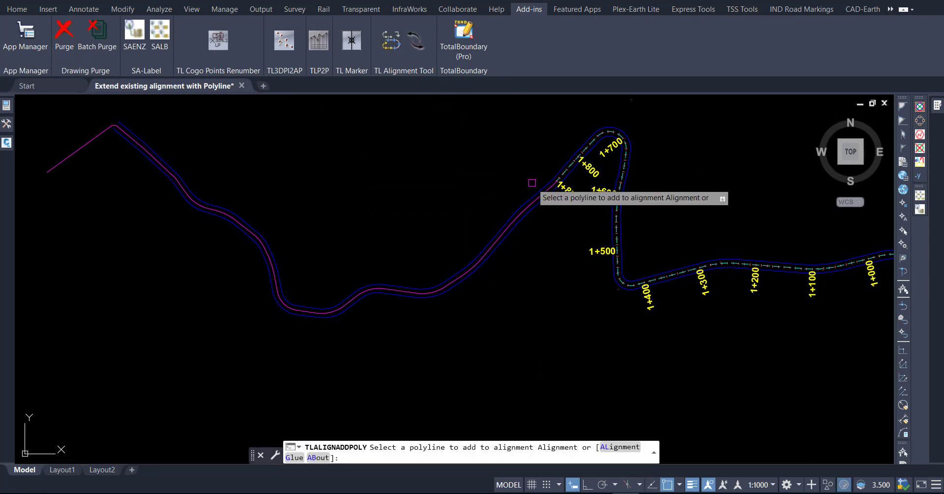
scroll(541, 189, up, 3)
scroll(590, 148, up, 2)
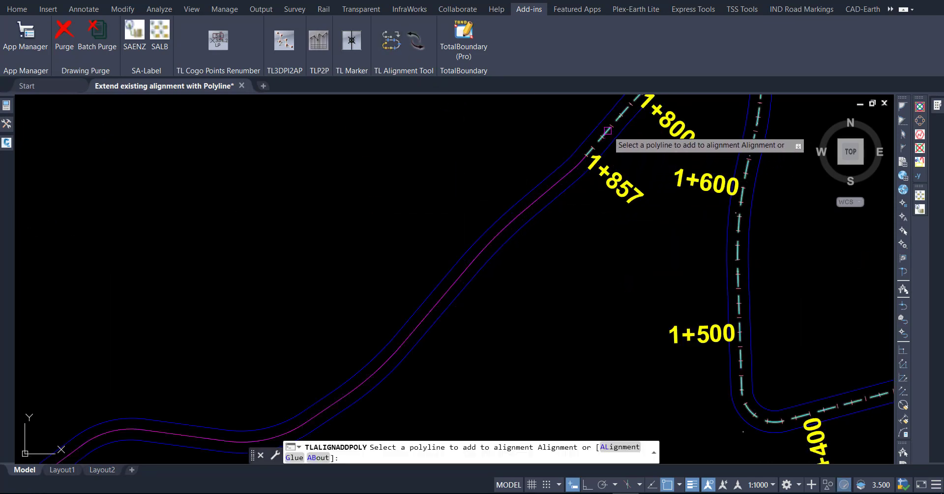
click(570, 176)
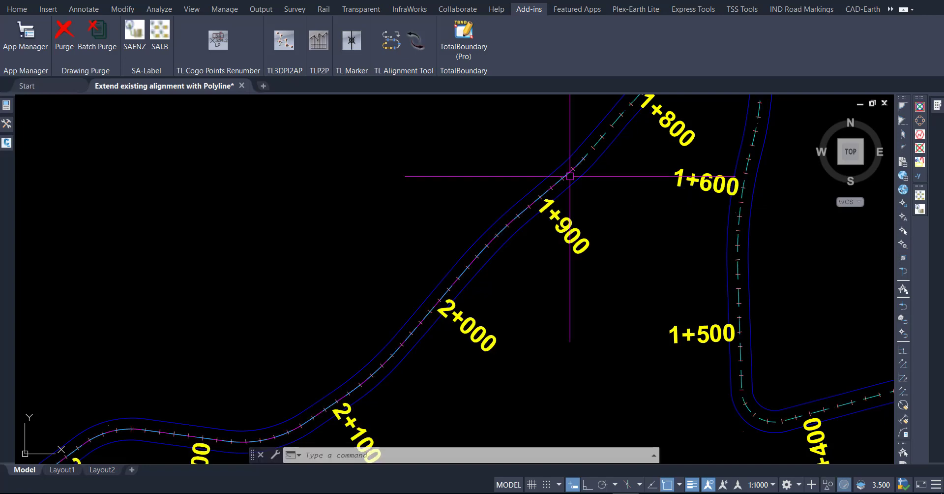
scroll(415, 224, down, 5)
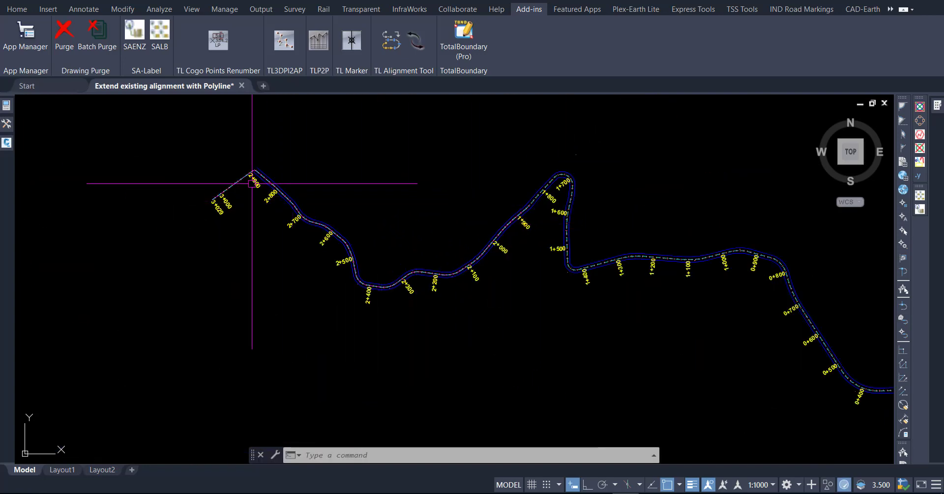
scroll(283, 179, up, 5)
scroll(198, 221, down, 2)
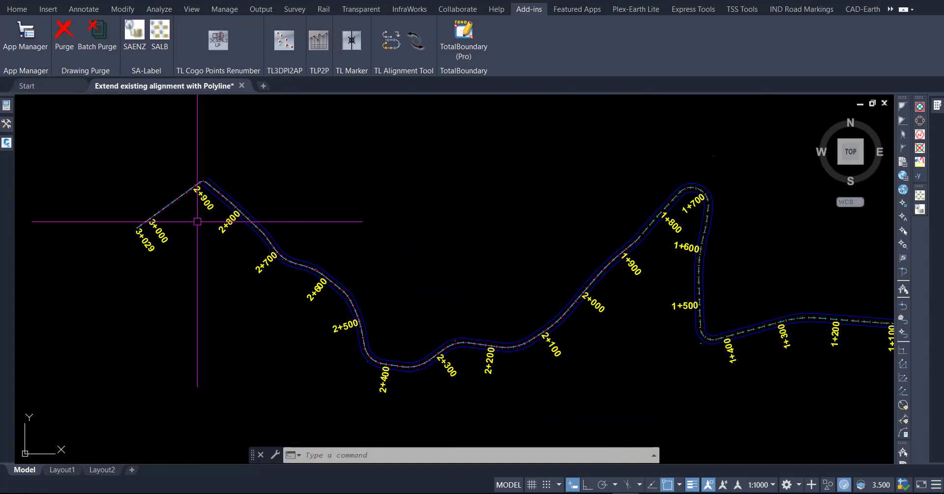
scroll(383, 242, down, 2)
mouse_move(708, 341)
middle_down()
mouse_move(523, 284)
mouse_move(550, 282)
middle_up()
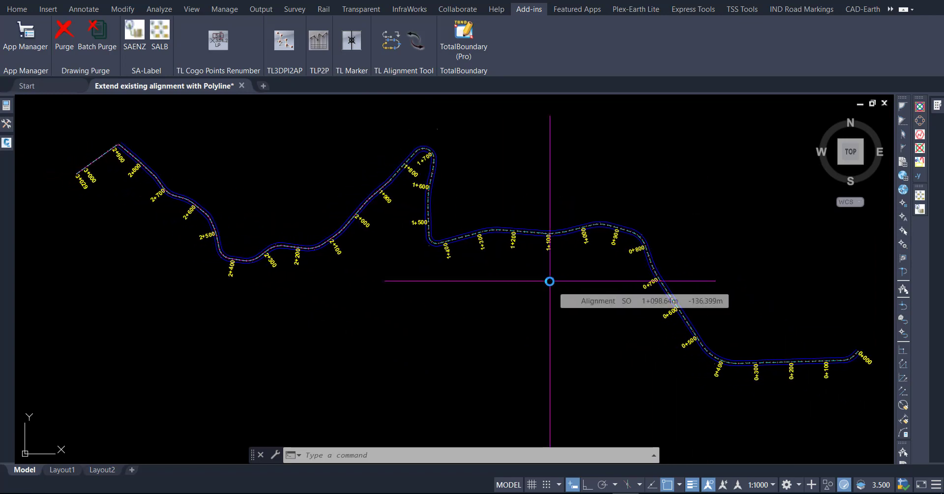